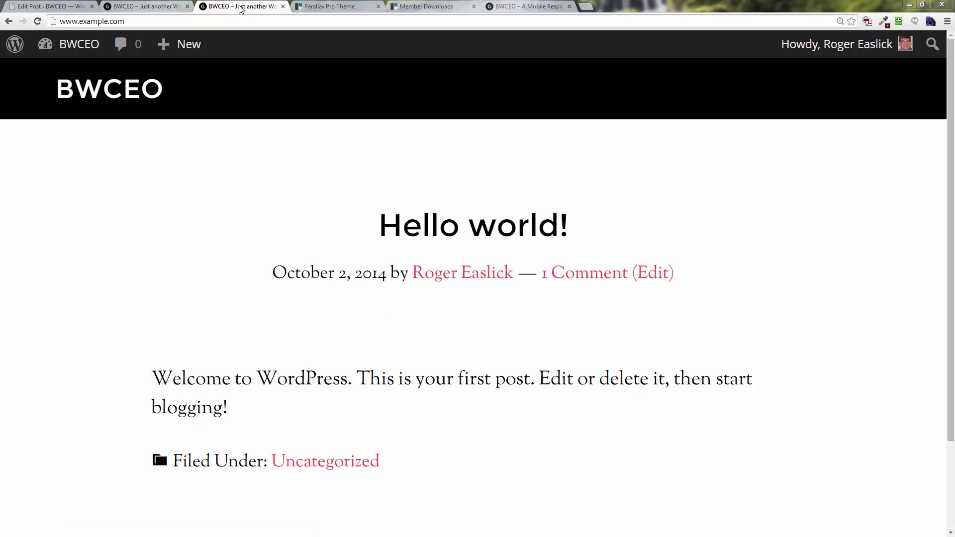
- Close the outdated Hello world site preview tab
{"action": "key", "text": "ctrl+w"}
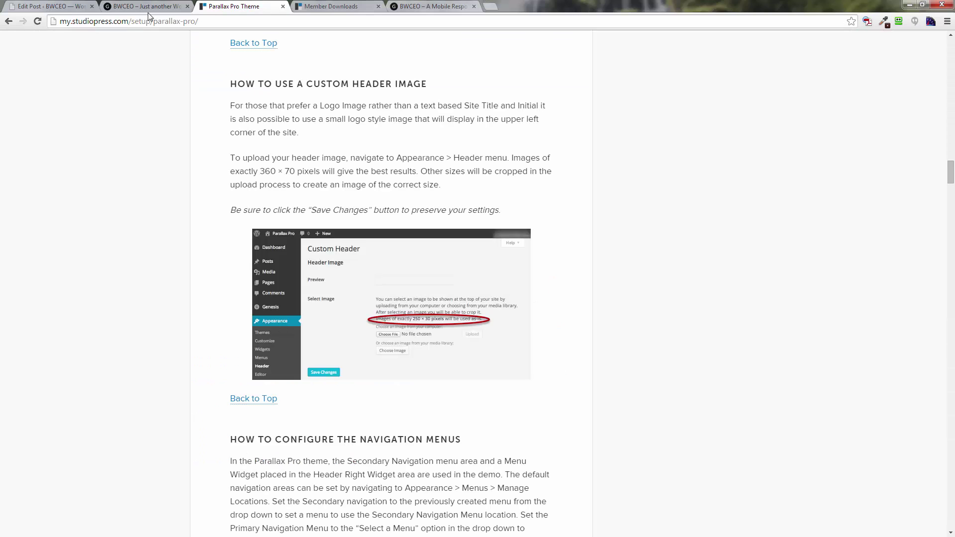
- Return to the Behind the Scenes editor and open Appearance > Widgets
{"action": "left_click", "coordinate": [50, 7]}
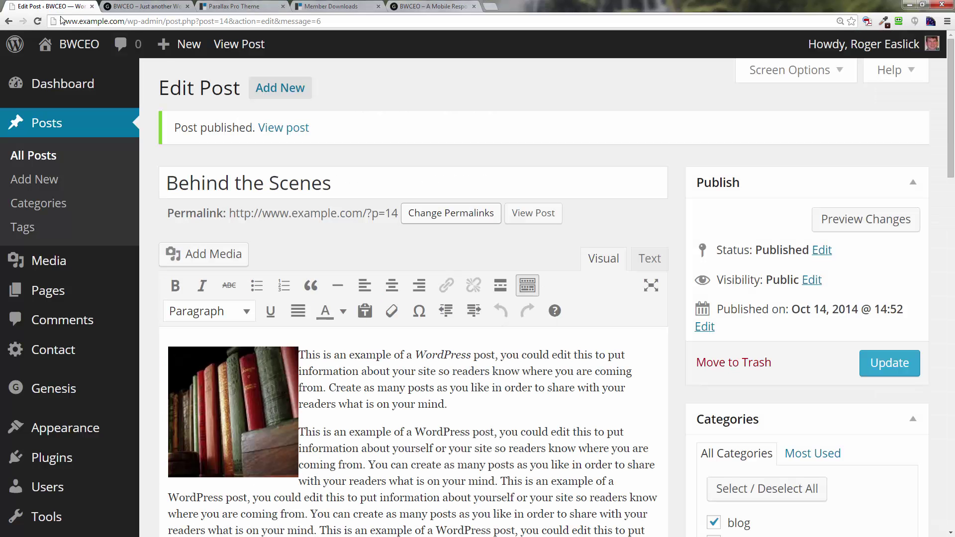
{"action": "mouse_move", "coordinate": [76, 47]}
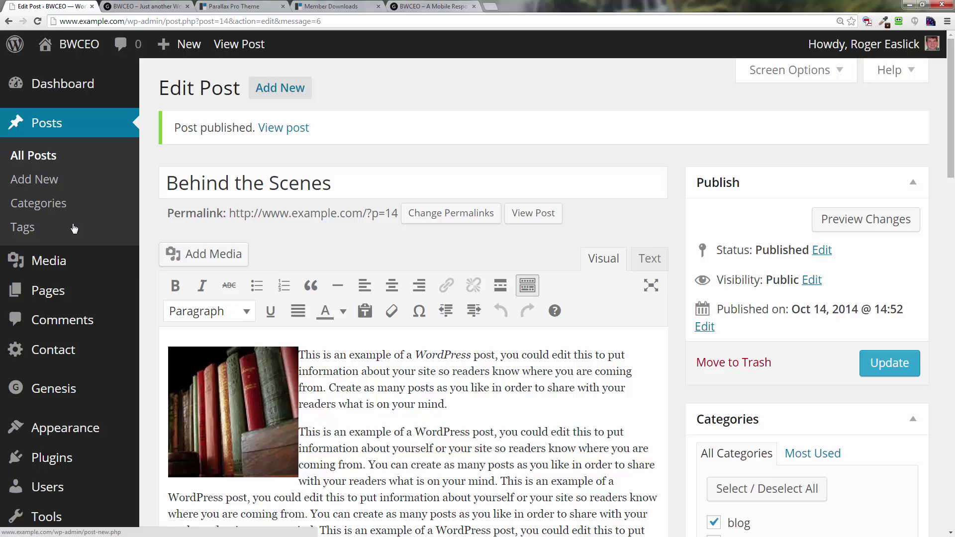
{"action": "mouse_move", "coordinate": [75, 428]}
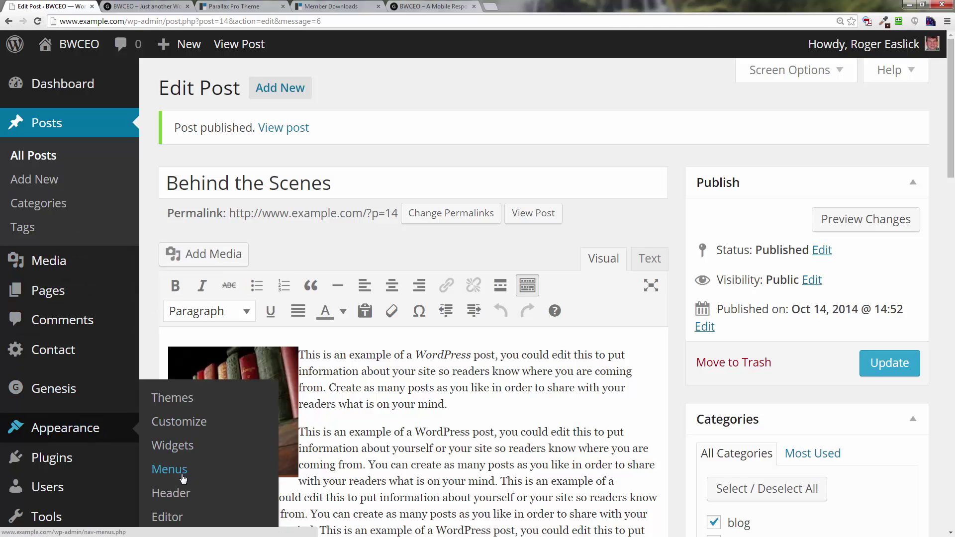
{"action": "left_click", "coordinate": [178, 449]}
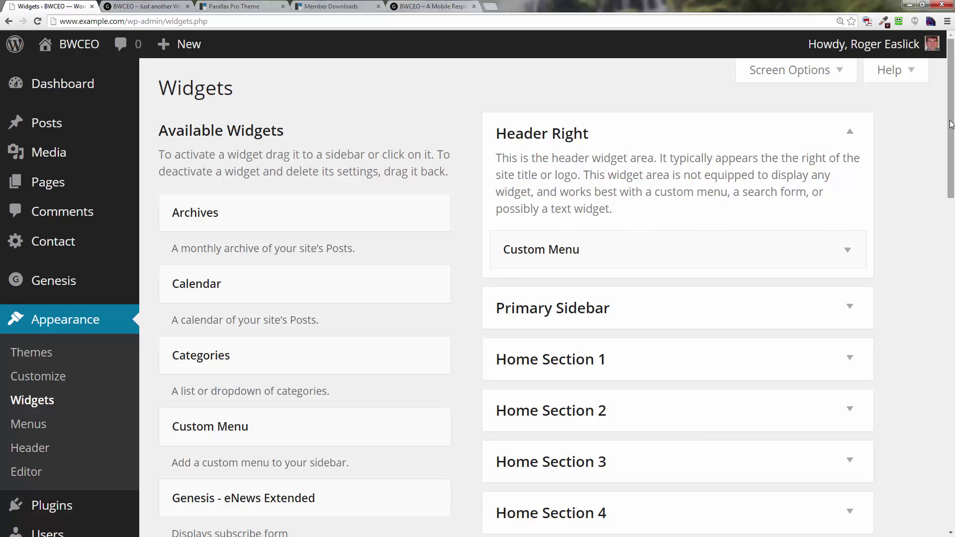
- Reopen the closed BWCEO site tab from Chrome's Recent Tabs
{"action": "left_click_drag", "start_coordinate": [951, 124], "coordinate": [953, 97]}
{"action": "left_click", "coordinate": [947, 21]}
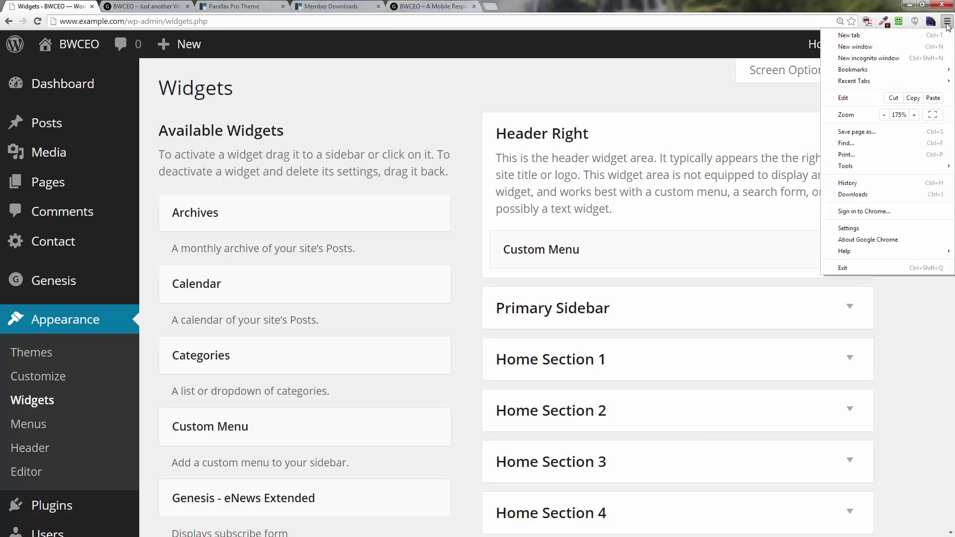
{"action": "mouse_move", "coordinate": [854, 81]}
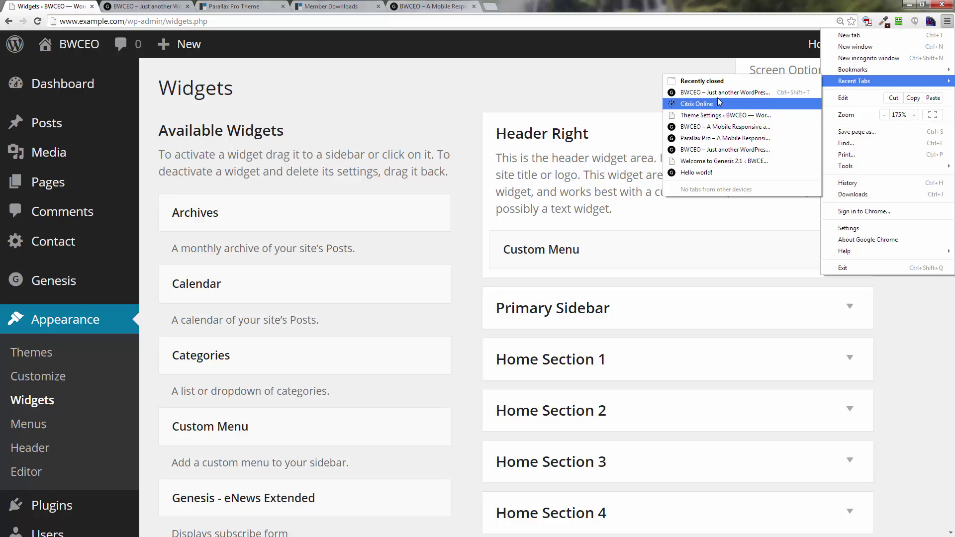
{"action": "left_click", "coordinate": [692, 92]}
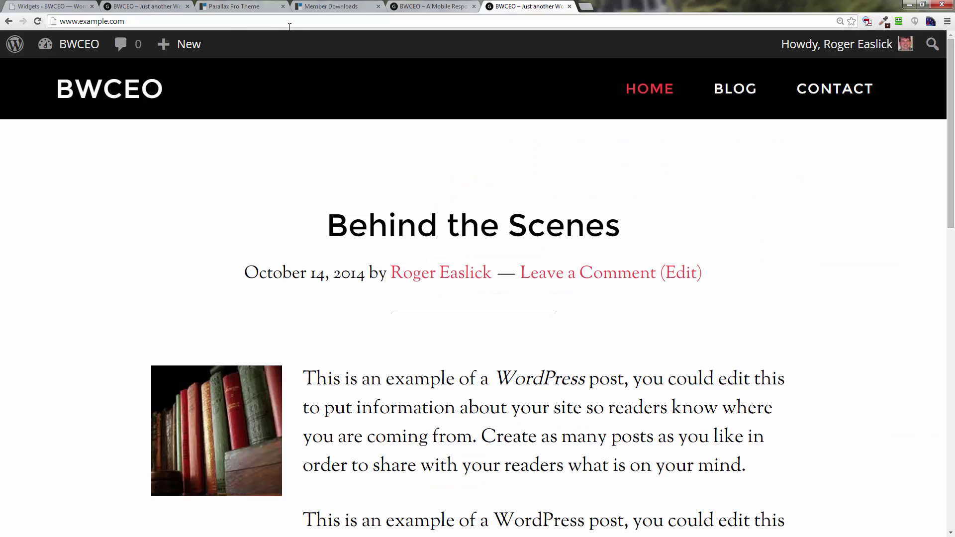
- Check the live BWCEO front page, then load the Widgets admin page from the admin bar
{"action": "left_click", "coordinate": [8, 21]}
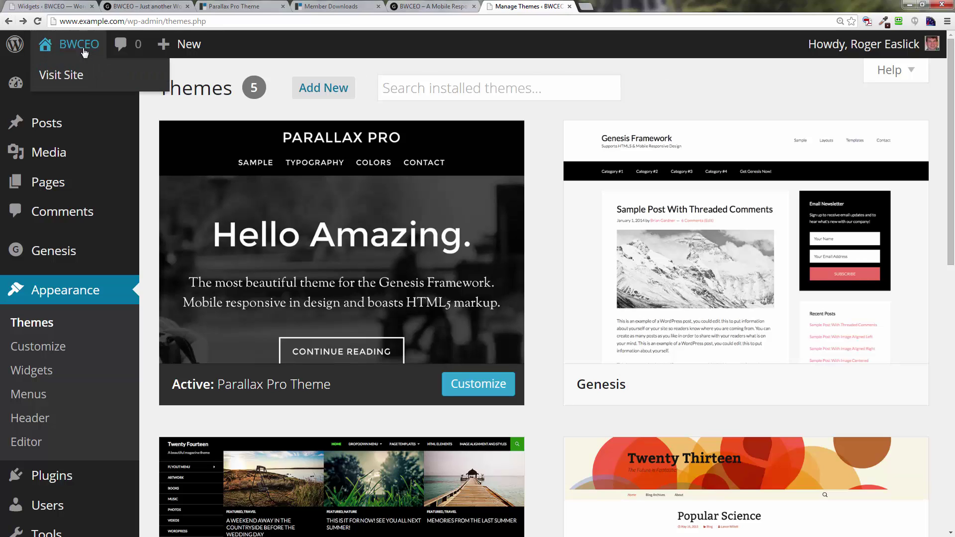
{"action": "left_click", "coordinate": [80, 80]}
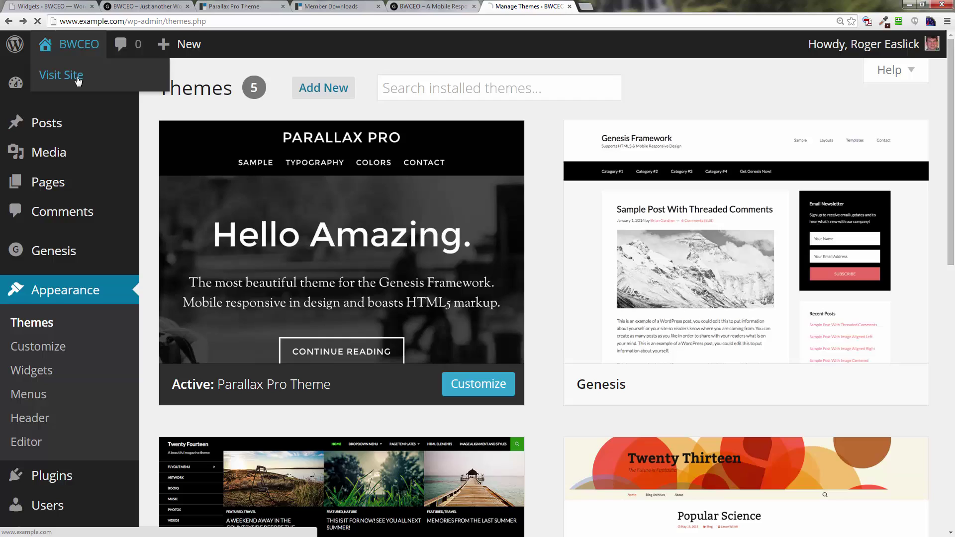
{"action": "mouse_move", "coordinate": [82, 44]}
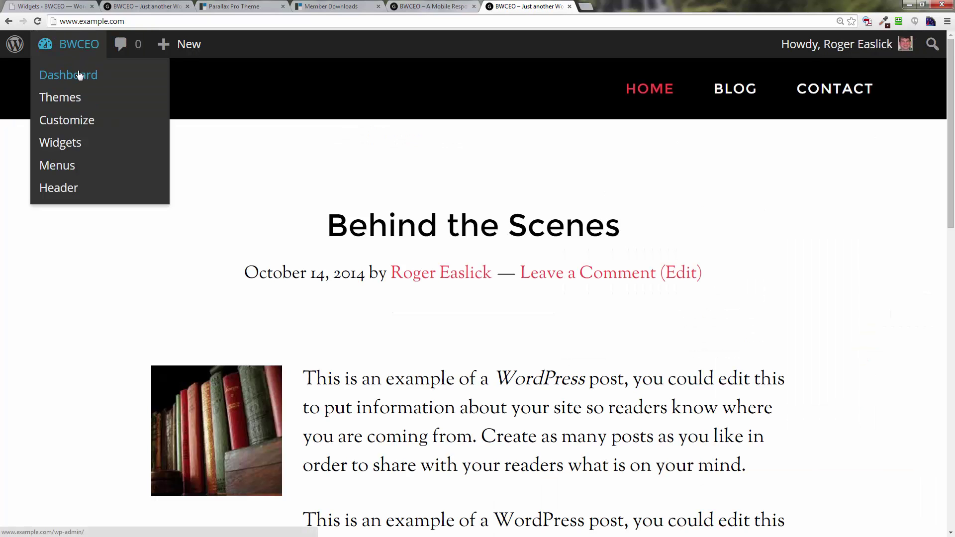
{"action": "left_click", "coordinate": [72, 144]}
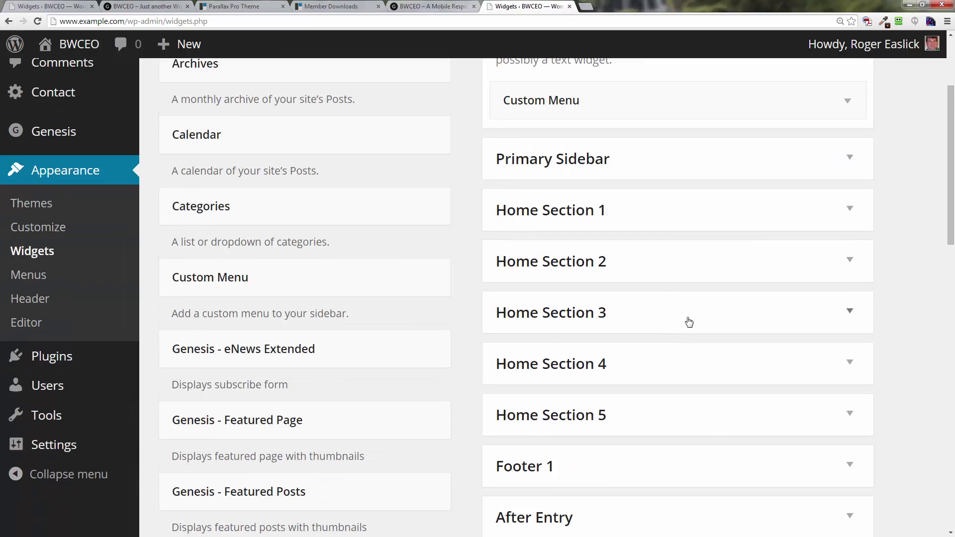
{"action": "scroll", "coordinate": [687, 323], "scroll_direction": "down", "scroll_amount": 4}
{"action": "scroll", "coordinate": [686, 323], "scroll_direction": "up", "scroll_amount": 4}
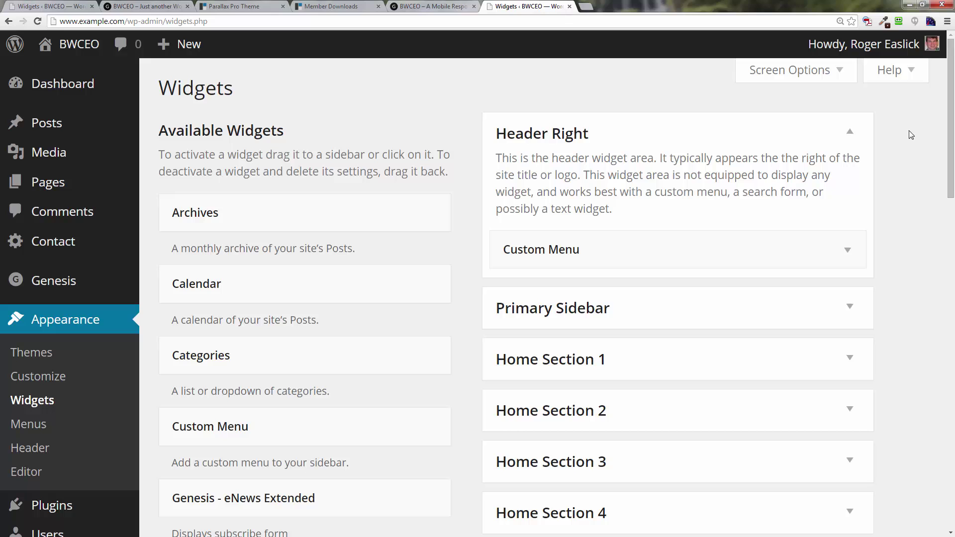
{"action": "key", "text": "ctrl+0"}
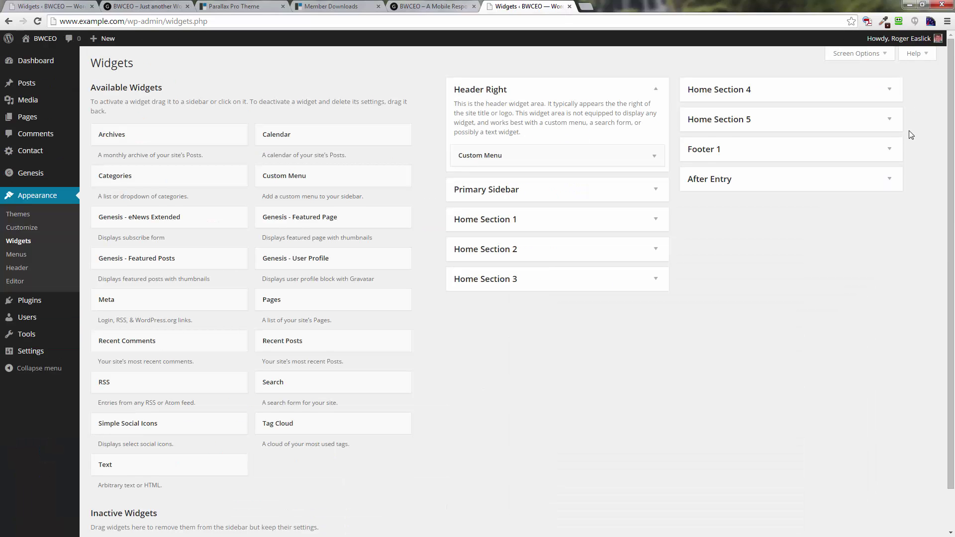
{"action": "key", "text": "ctrl+plus"}
{"action": "key", "text": "ctrl+plus"}
{"action": "key", "text": "ctrl+plus"}
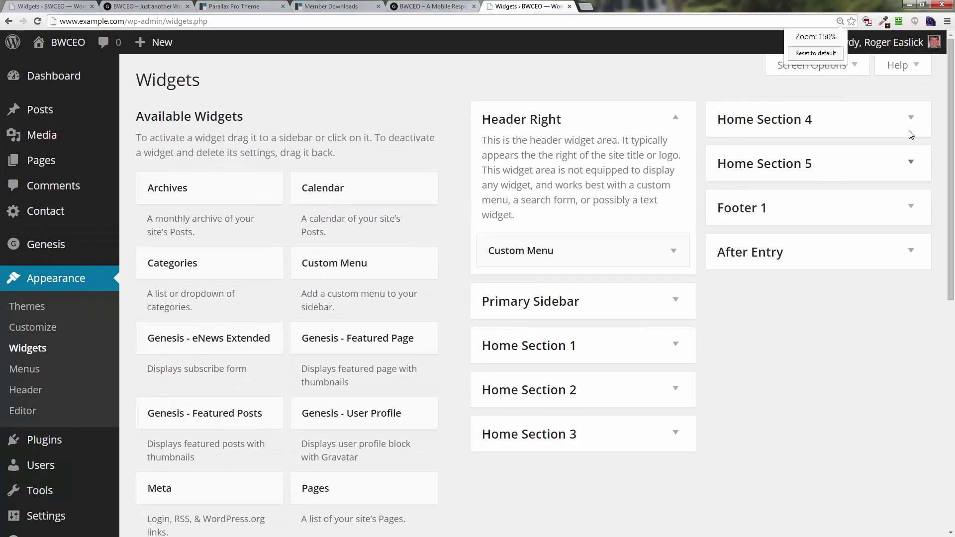
{"action": "key", "text": "ctrl+plus"}
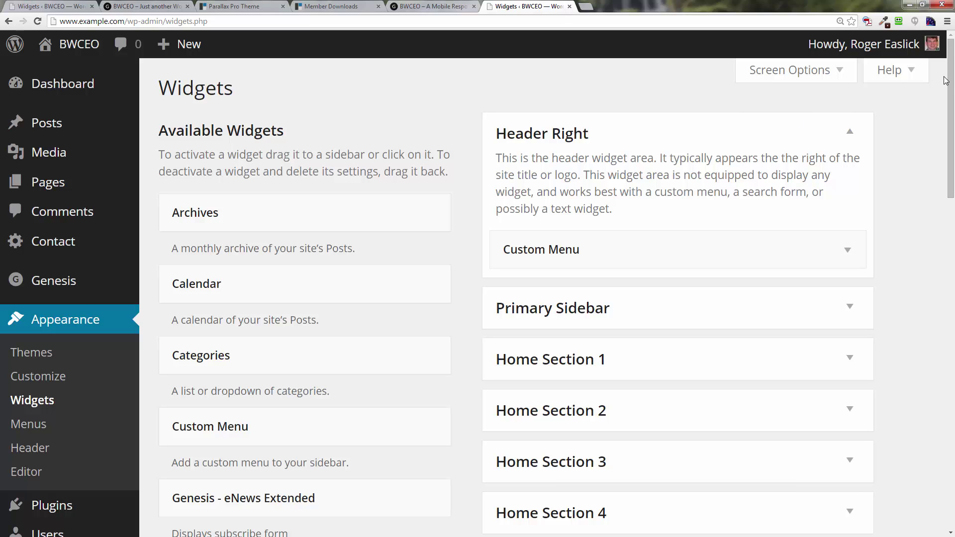
{"action": "scroll", "coordinate": [951, 77], "scroll_direction": "down", "scroll_amount": 1}
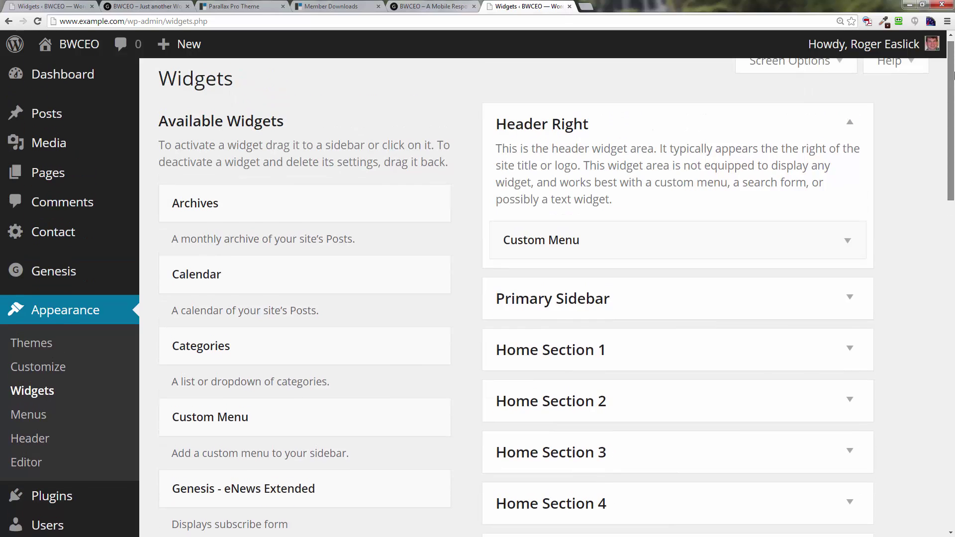
{"action": "scroll", "coordinate": [954, 75], "scroll_direction": "down", "scroll_amount": 2}
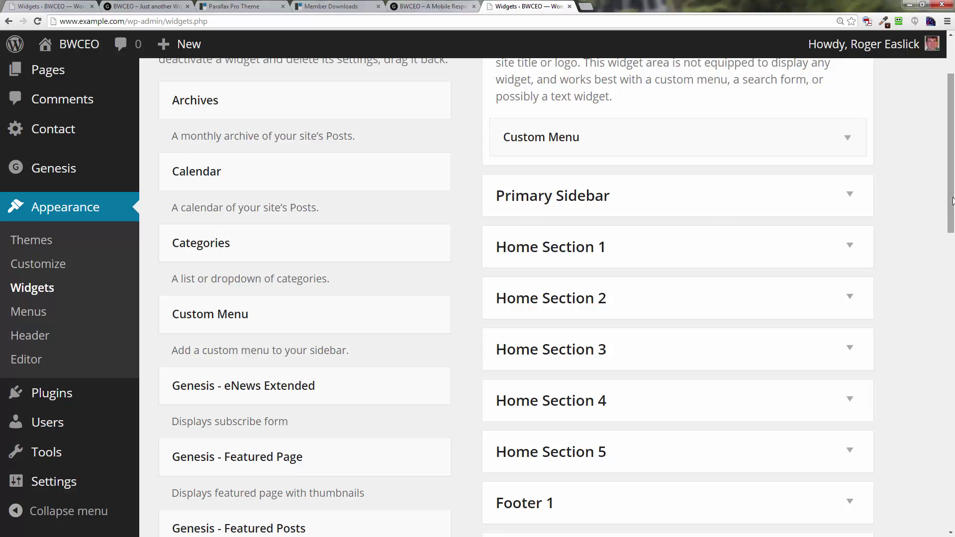
- Drag a Text widget from Available Widgets into the Home Section 1 area
{"action": "mouse_move", "coordinate": [953, 200]}
{"action": "left_mouse_down"}
{"action": "mouse_move", "coordinate": [952, 181]}
{"action": "mouse_move", "coordinate": [953, 222]}
{"action": "mouse_move", "coordinate": [952, 205]}
{"action": "left_mouse_up"}
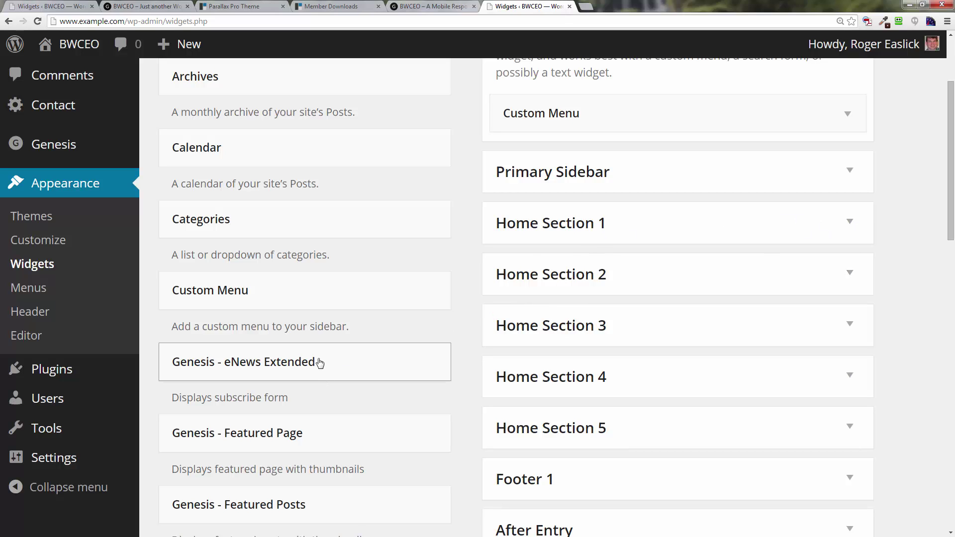
{"action": "scroll", "coordinate": [269, 437], "scroll_direction": "up", "scroll_amount": 3}
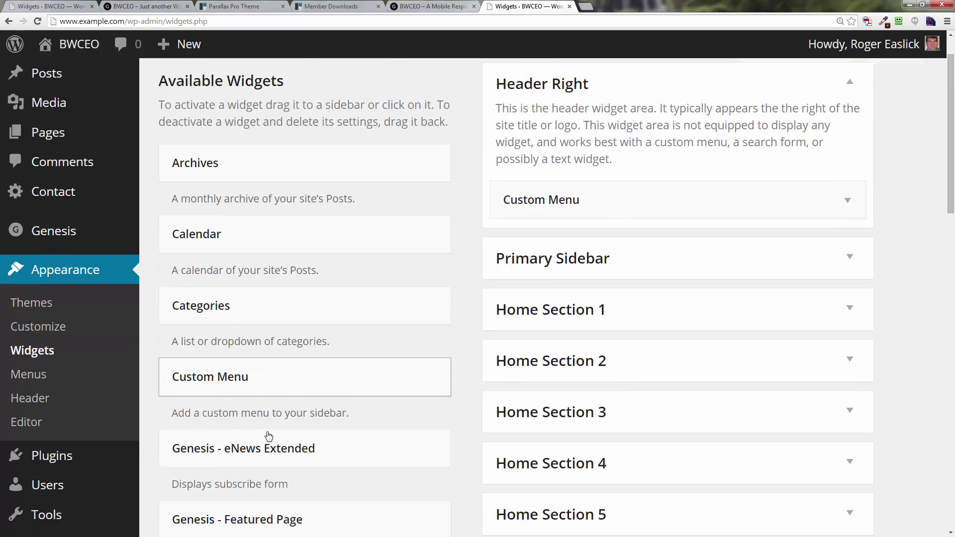
{"action": "scroll", "coordinate": [269, 436], "scroll_direction": "down", "scroll_amount": 8}
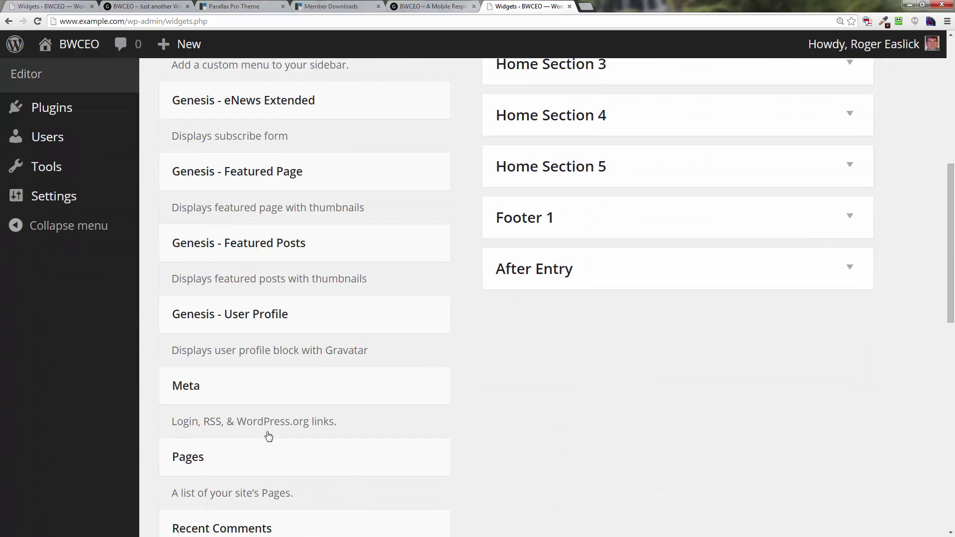
{"action": "scroll", "coordinate": [268, 436], "scroll_direction": "down", "scroll_amount": 10}
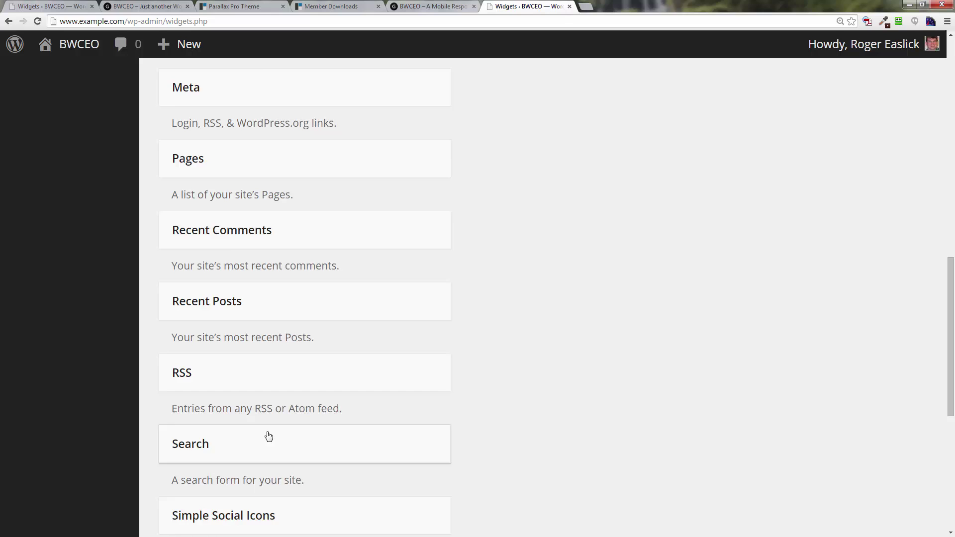
{"action": "scroll", "coordinate": [267, 431], "scroll_direction": "down", "scroll_amount": 1}
{"action": "scroll", "coordinate": [267, 432], "scroll_direction": "up", "scroll_amount": 1}
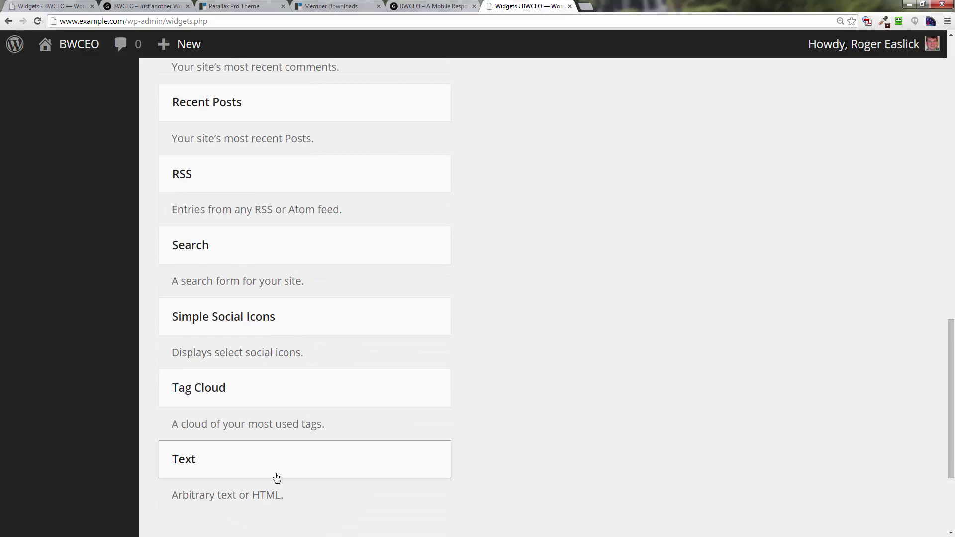
{"action": "left_click_drag", "start_coordinate": [260, 471], "coordinate": [630, 98]}
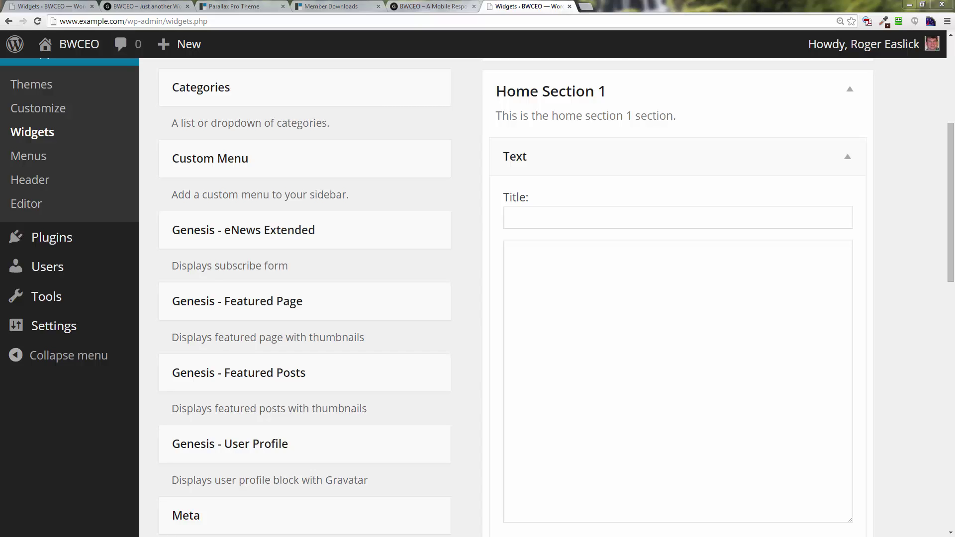
- Enter 'Books let you explore beyond your imagination' as the Home Section 1 widget title
{"action": "left_click", "coordinate": [528, 220]}
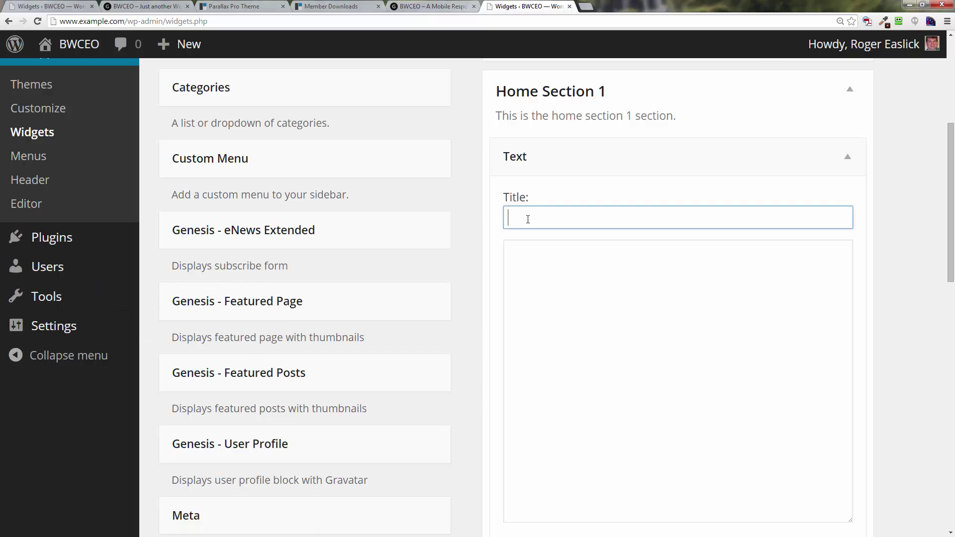
{"action": "type", "text": "Books"}
{"action": "type", "text": " let you exp"}
{"action": "type", "text": "lore"}
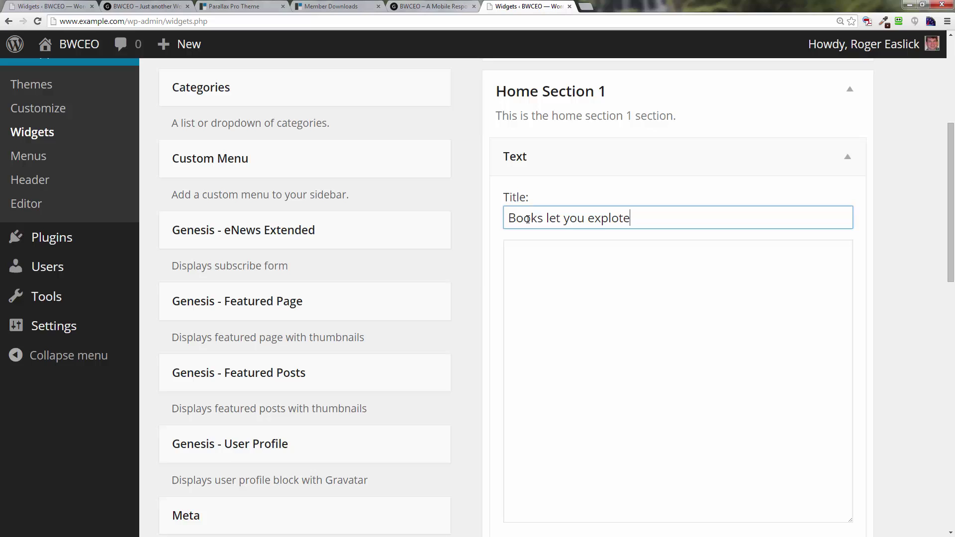
{"action": "key", "text": "BackSpace"}
{"action": "key", "text": "BackSpace"}
{"action": "type", "text": "re "}
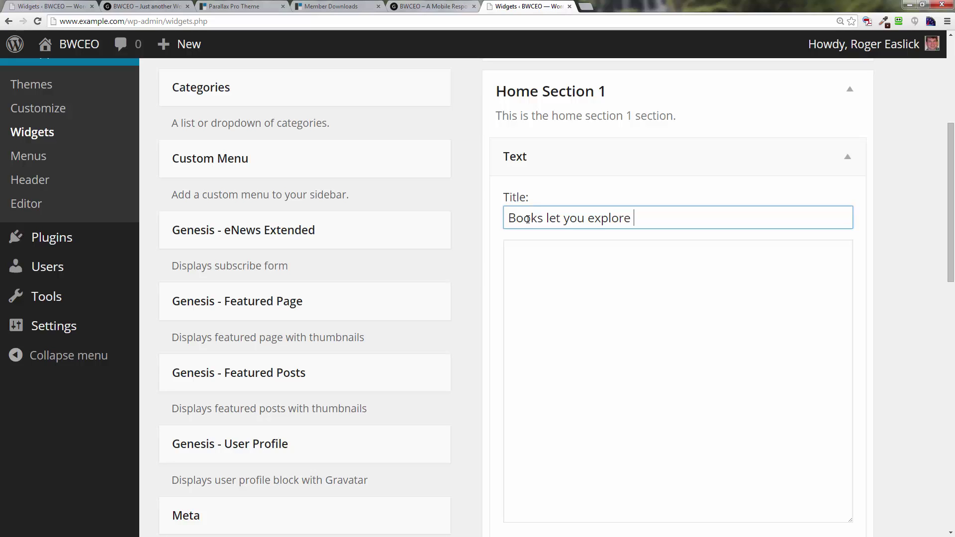
{"action": "type", "text": "beyond your imagui"}
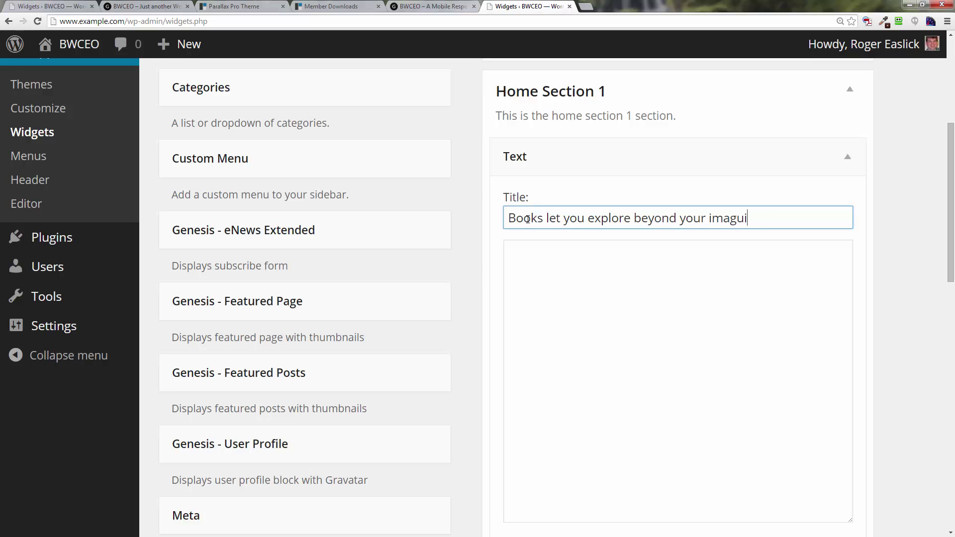
{"action": "type", "text": "na"}
{"action": "key", "text": "BackSpace"}
{"action": "key", "text": "BackSpace"}
{"action": "key", "text": "BackSpace"}
{"action": "key", "text": "BackSpace"}
{"action": "type", "text": "in"}
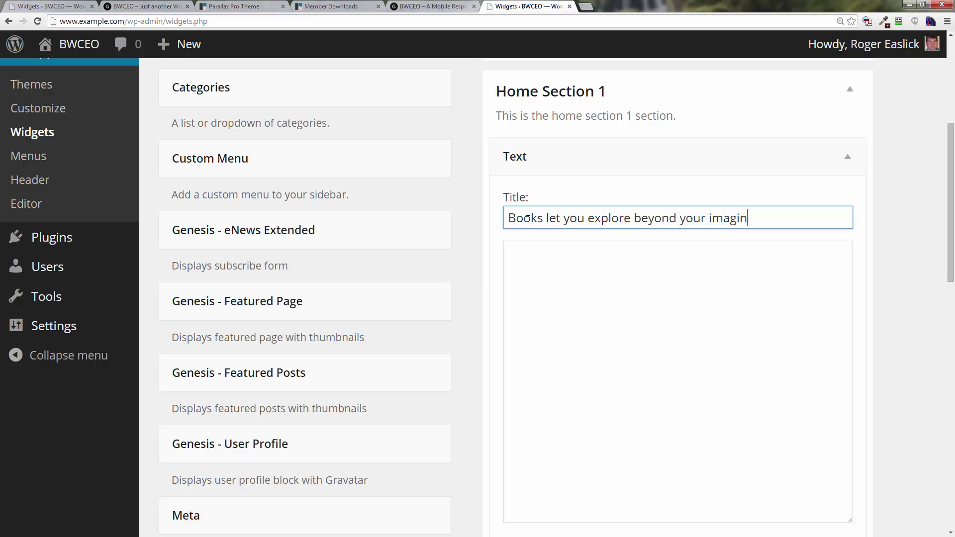
{"action": "type", "text": "ation"}
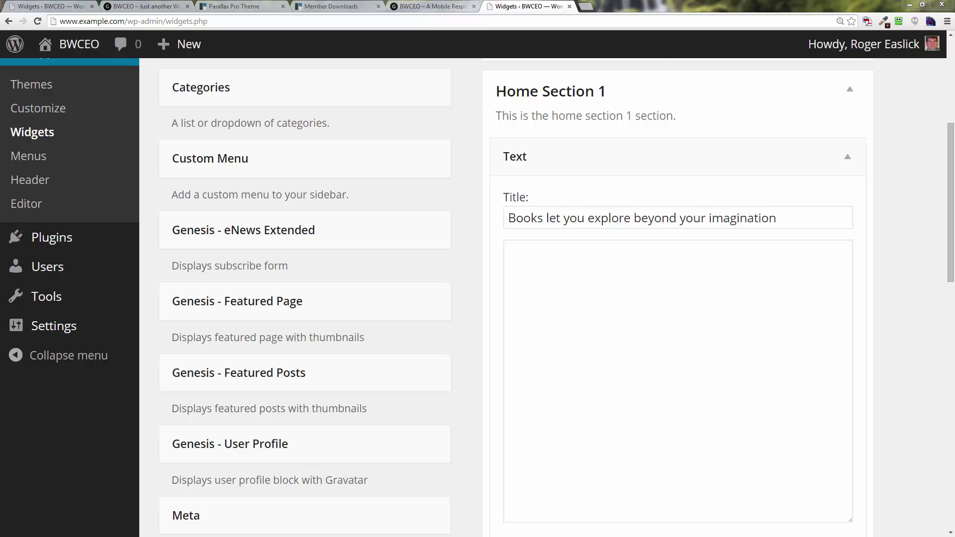
- Paste the Continue Reading button HTML into the widget body, then view the front page
{"action": "left_click", "coordinate": [548, 286]}
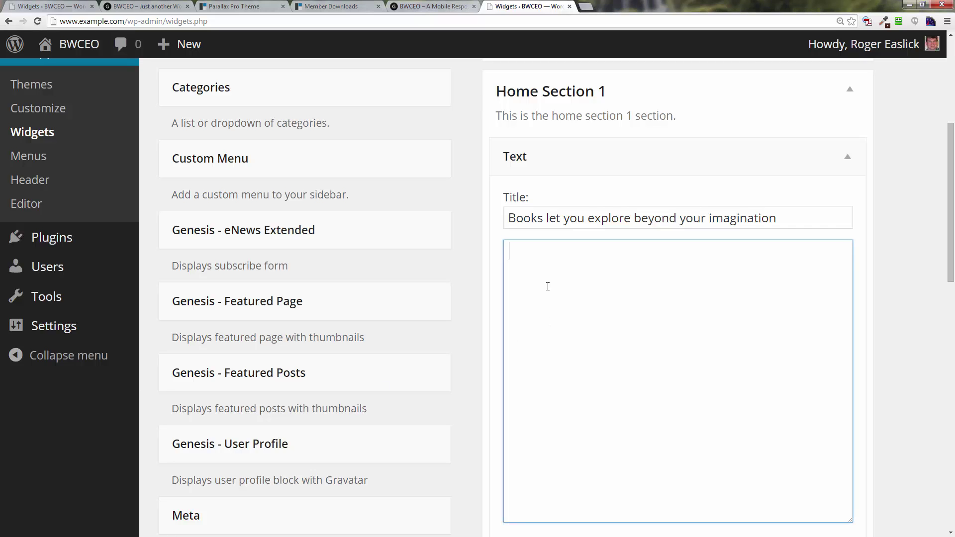
{"action": "right_click", "coordinate": [549, 289]}
{"action": "left_click", "coordinate": [574, 324]}
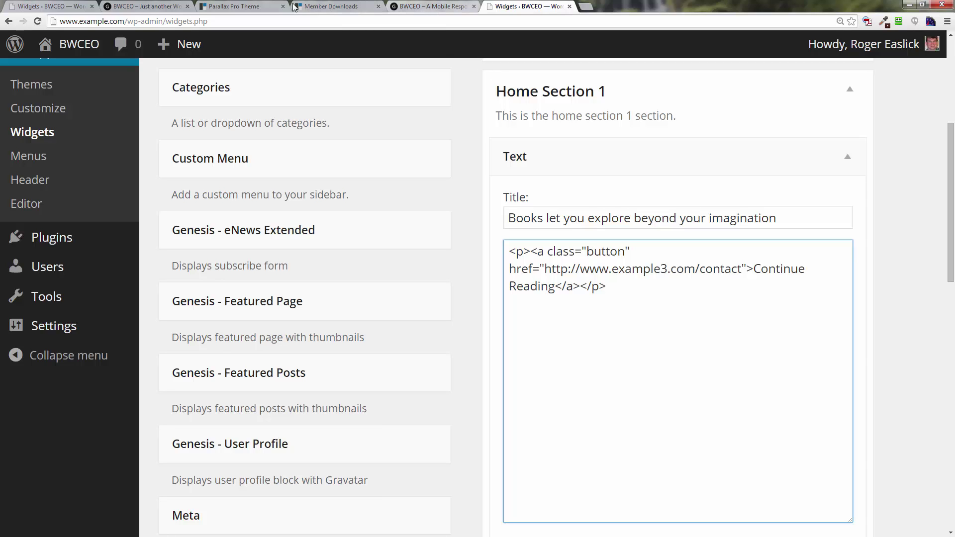
{"action": "left_click", "coordinate": [155, 8]}
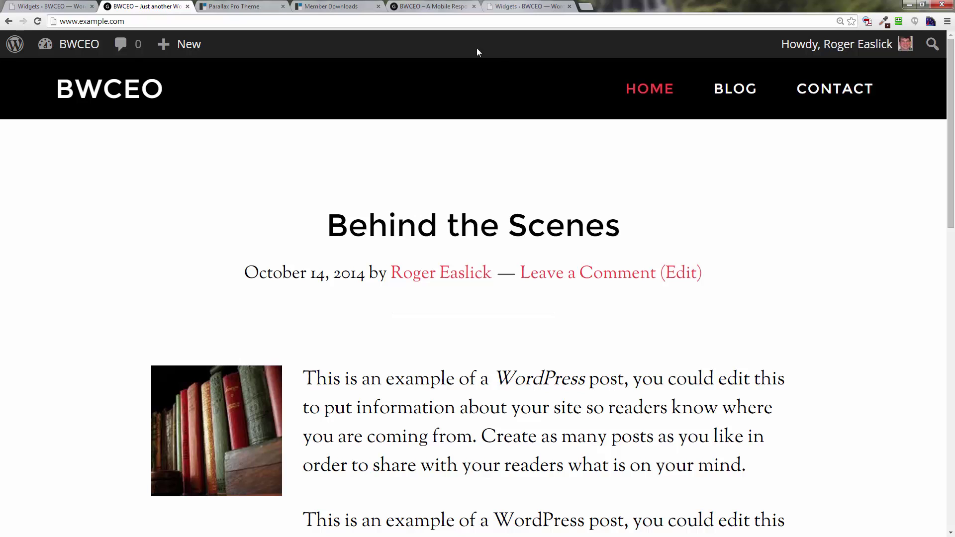
- Open the Contact page from All Pages, select its permalink, and return to Widgets
{"action": "mouse_move", "coordinate": [89, 49]}
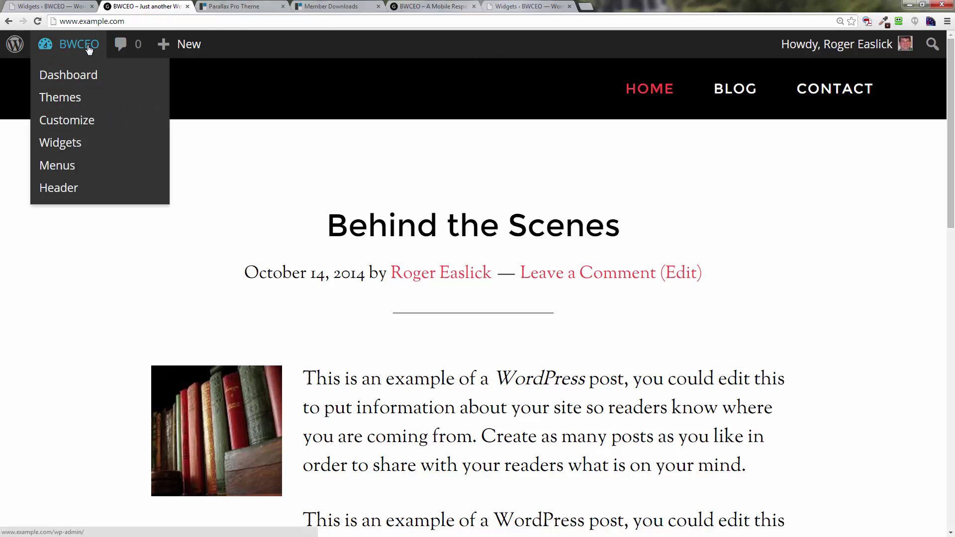
{"action": "left_click", "coordinate": [78, 79]}
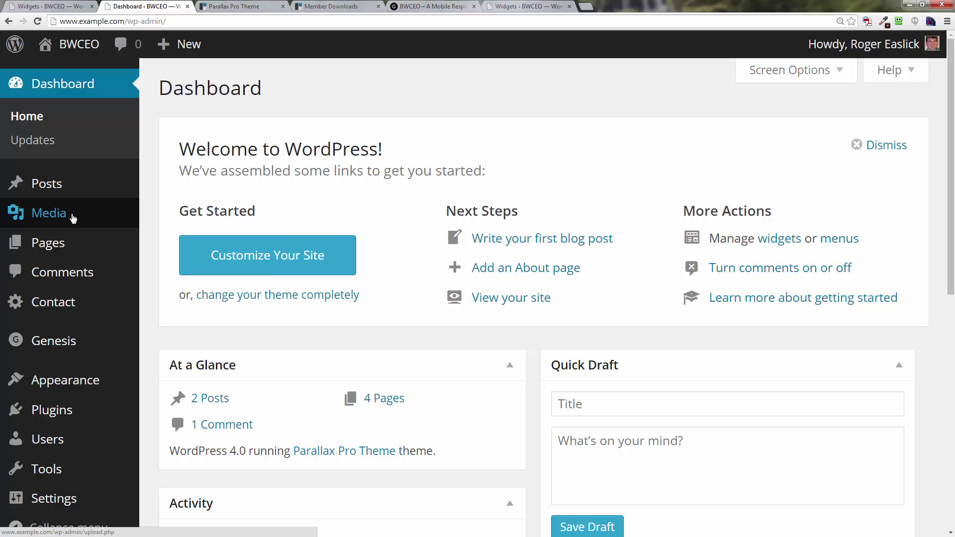
{"action": "mouse_move", "coordinate": [72, 249]}
{"action": "left_click", "coordinate": [169, 253]}
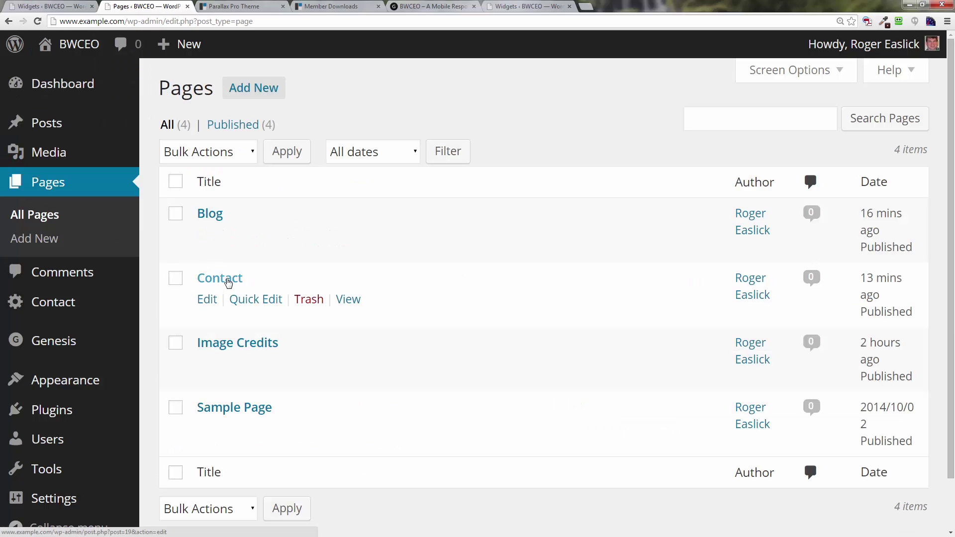
{"action": "left_click", "coordinate": [229, 282]}
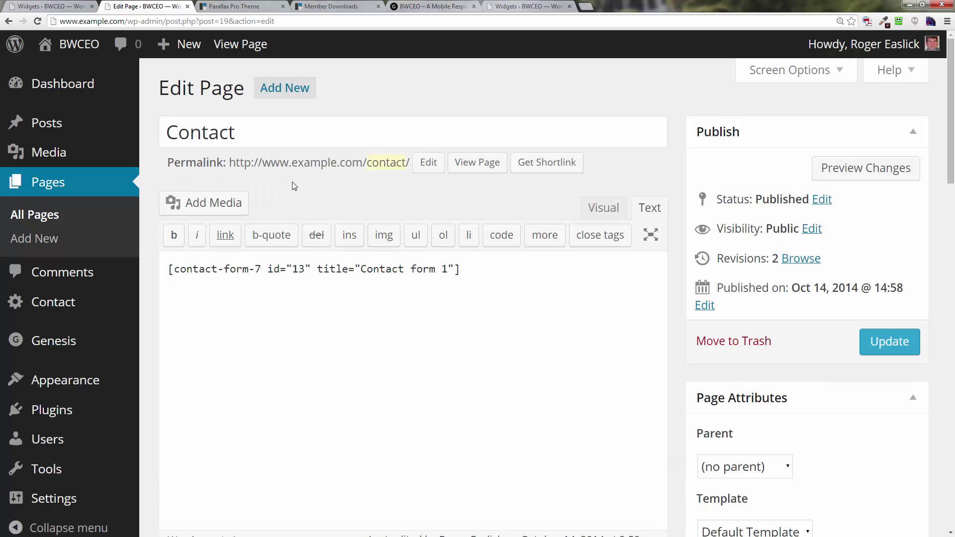
{"action": "left_click_drag", "start_coordinate": [229, 163], "coordinate": [410, 162]}
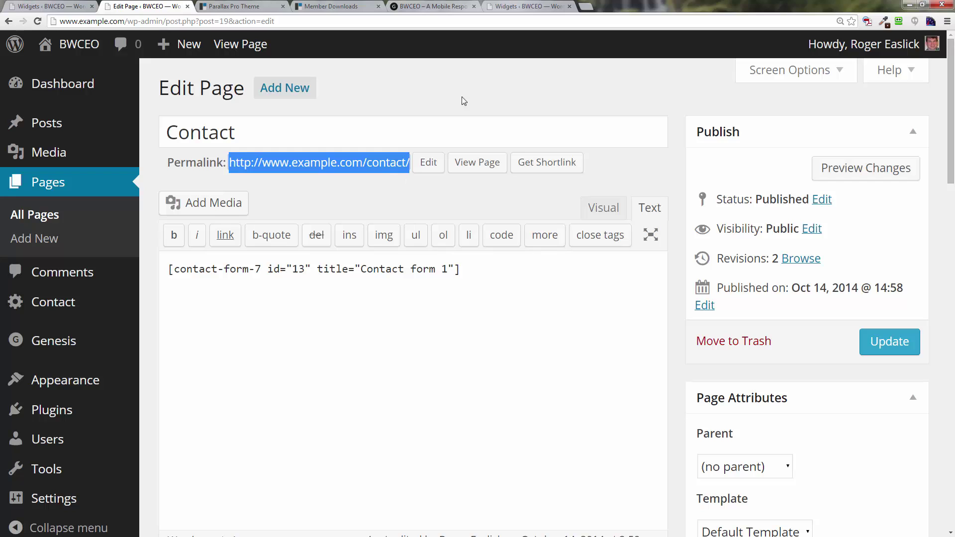
{"action": "left_click", "coordinate": [525, 9]}
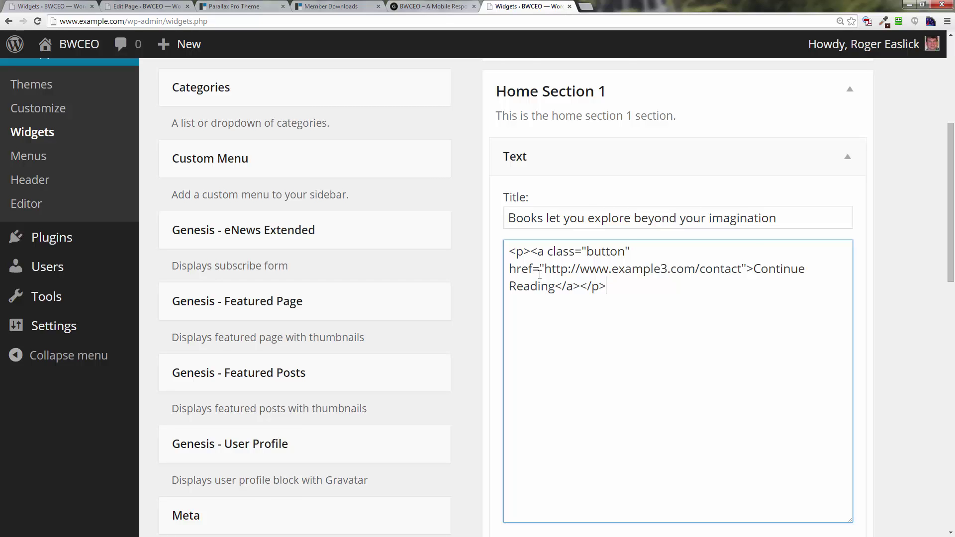
- Save the Home Section 1 Text widget with its title and Continue Reading link
{"action": "scroll", "coordinate": [540, 275], "scroll_direction": "down", "scroll_amount": 3}
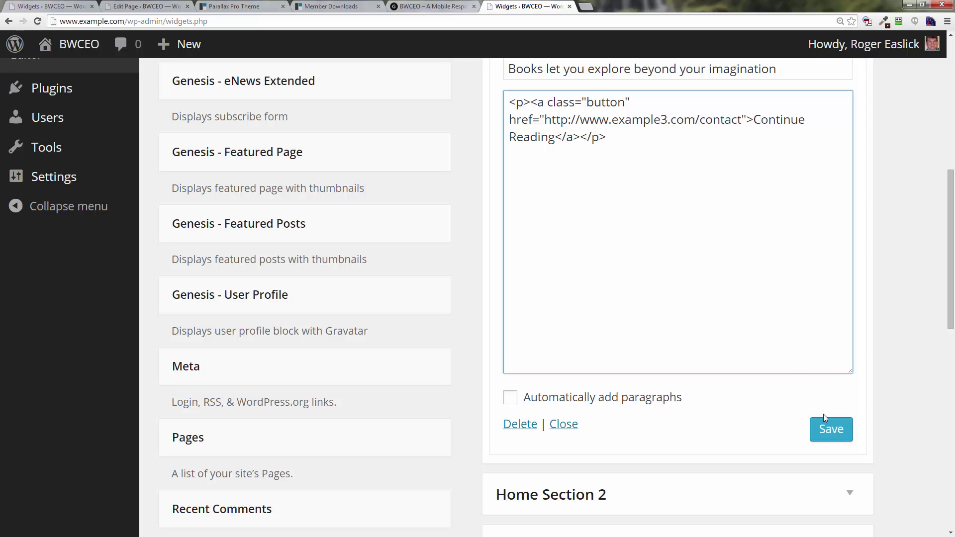
{"action": "left_click", "coordinate": [836, 437]}
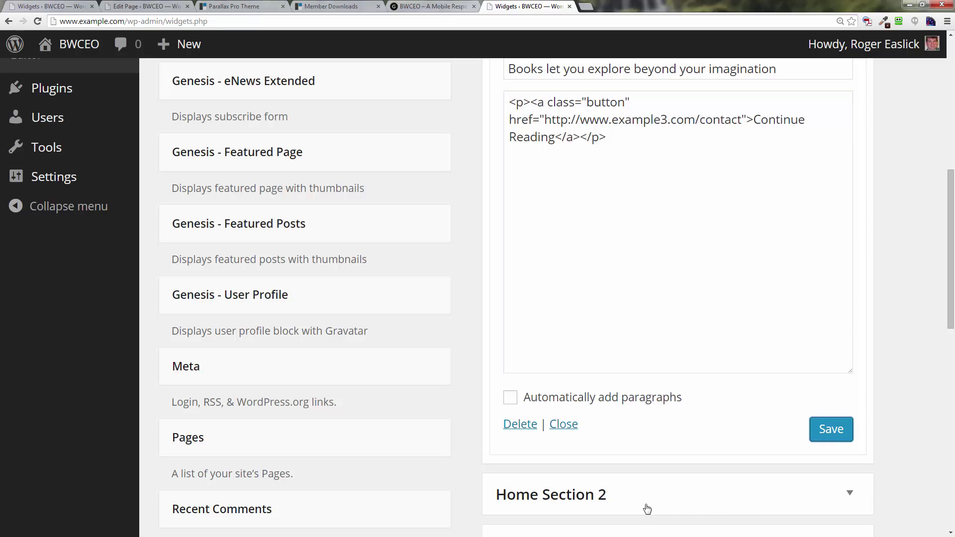
- Add a Text widget to Home Section 2 titled 'Books are where you find fascinating new friends'
{"action": "scroll", "coordinate": [600, 472], "scroll_direction": "down", "scroll_amount": 10}
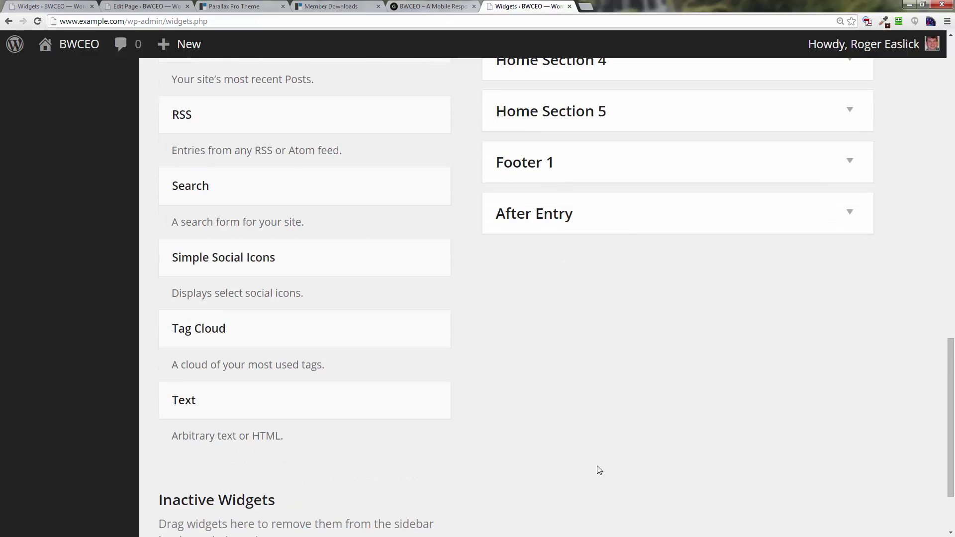
{"action": "left_click_drag", "start_coordinate": [301, 406], "coordinate": [652, 230]}
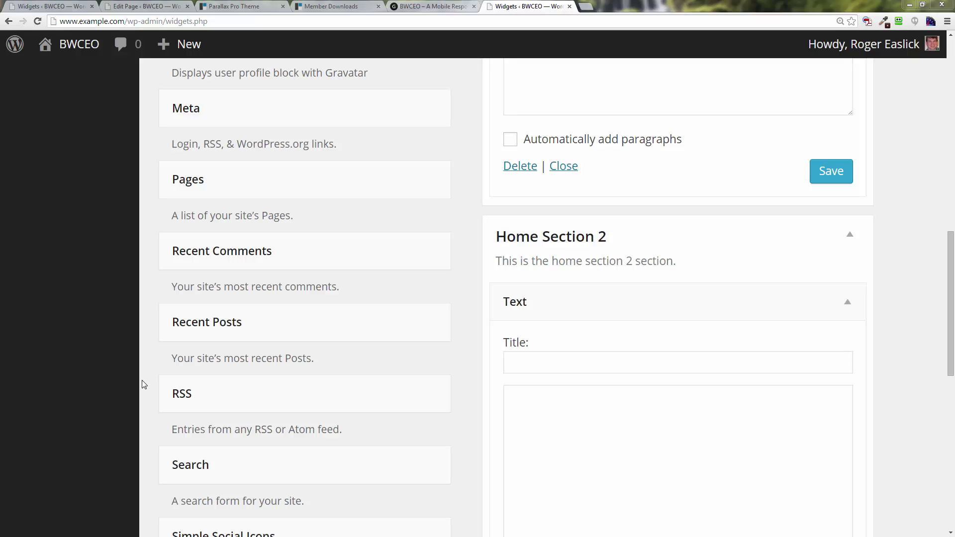
{"action": "left_click", "coordinate": [541, 367]}
{"action": "type", "text": "B"}
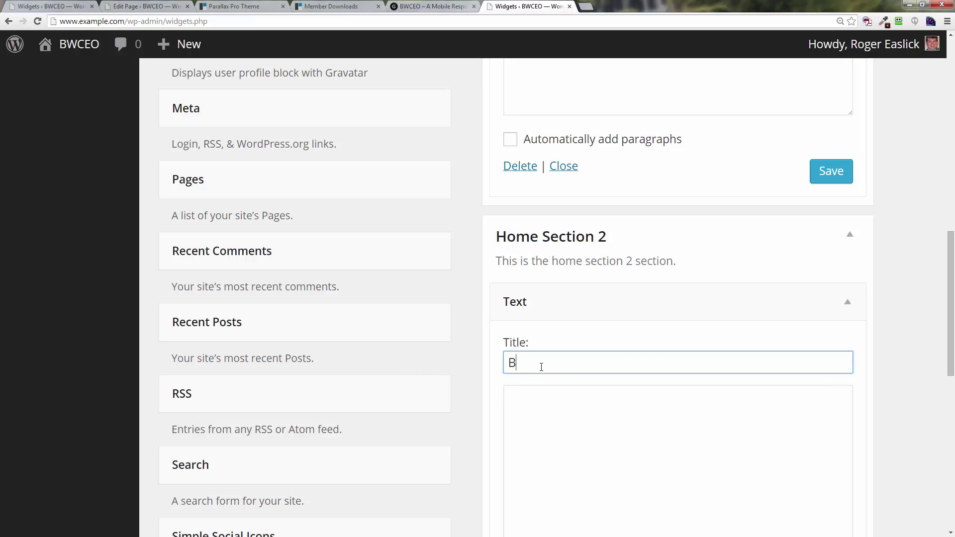
{"action": "type", "text": "ooks are whre"}
{"action": "key", "text": "BackSpace"}
{"action": "key", "text": "BackSpace"}
{"action": "type", "text": "er us"}
{"action": "key", "text": "BackSpace"}
{"action": "key", "text": "BackSpace"}
{"action": "key", "text": "BackSpace"}
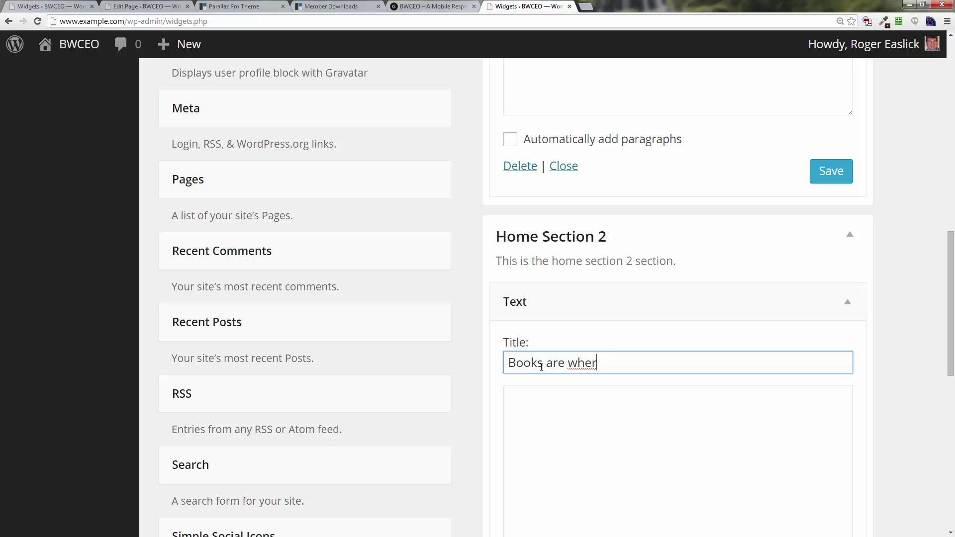
{"action": "type", "text": "e you fuind"}
{"action": "key", "text": "BackSpace"}
{"action": "key", "text": "BackSpace"}
{"action": "key", "text": "BackSpace"}
{"action": "key", "text": "BackSpace"}
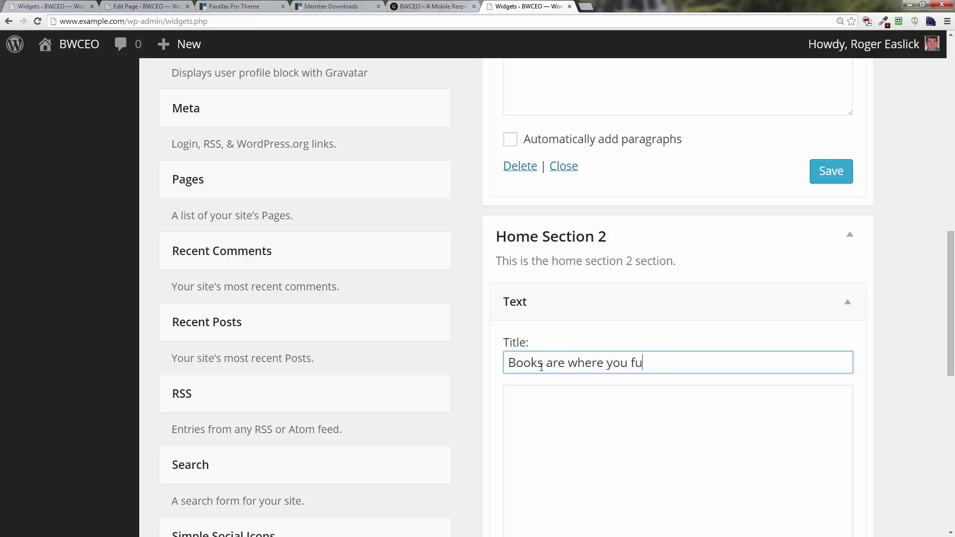
{"action": "type", "text": "ind fasci"}
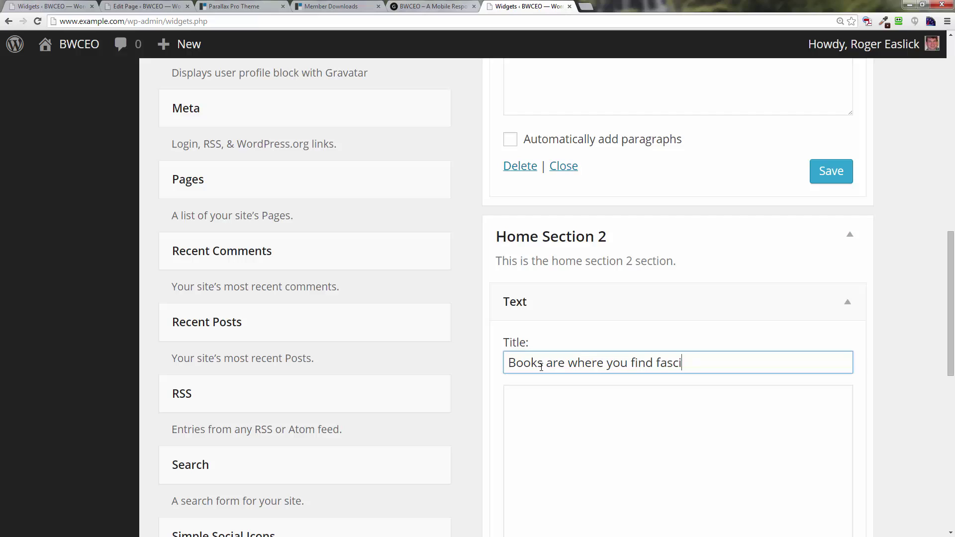
{"action": "type", "text": "naty"}
{"action": "key", "text": "BackSpace"}
{"action": "key", "text": "BackSpace"}
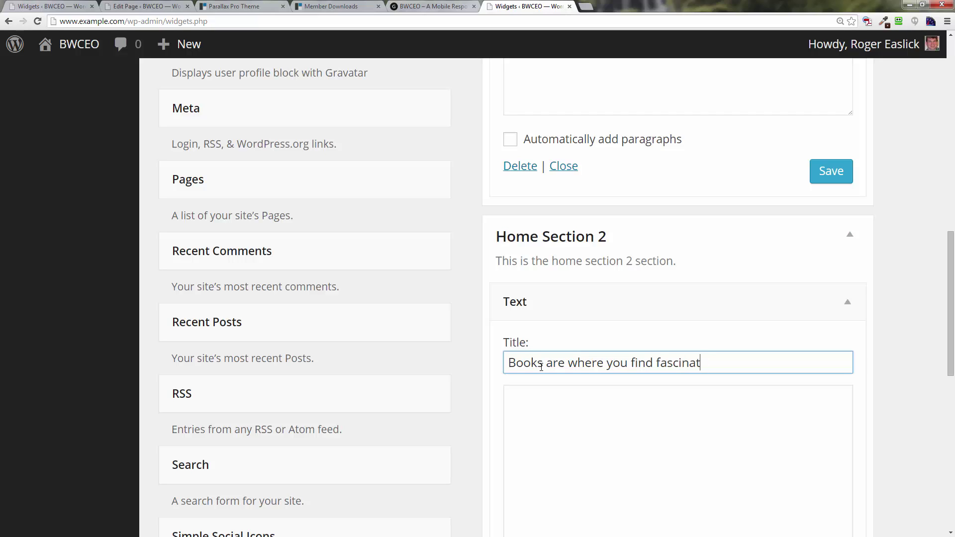
{"action": "type", "text": "ting new friends"}
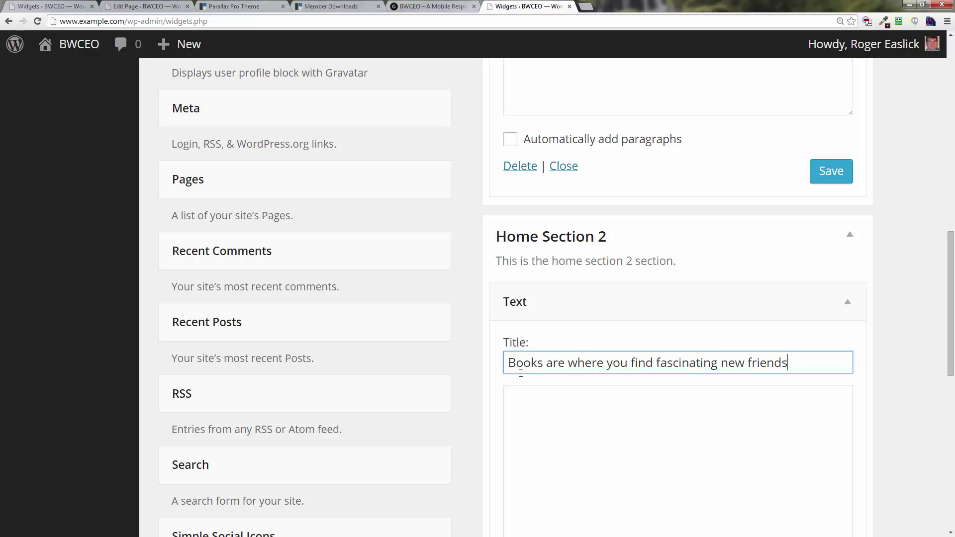
{"action": "scroll", "coordinate": [717, 389], "scroll_direction": "down", "scroll_amount": 2}
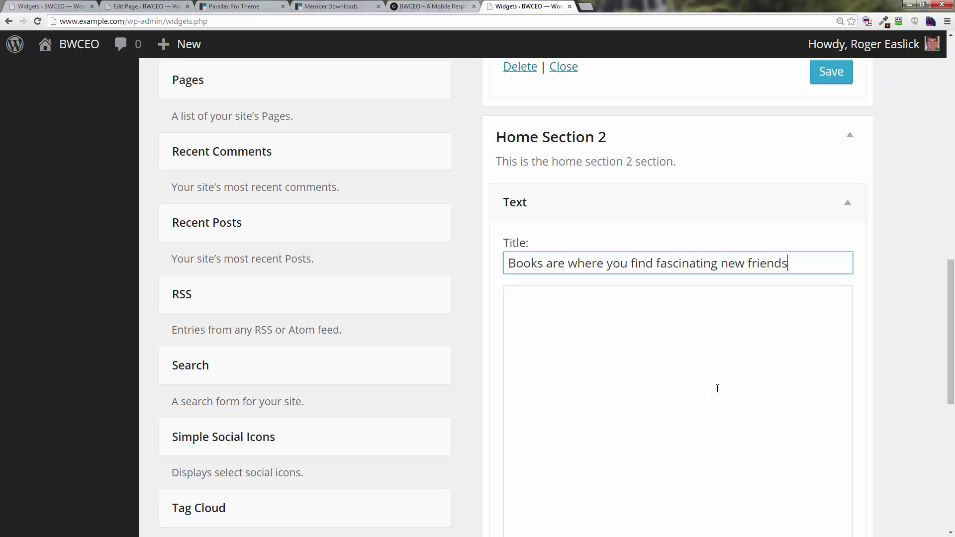
- Paste the Continue Reading contact-page button into Home Section 2's body and save the widget
{"action": "left_click", "coordinate": [667, 358]}
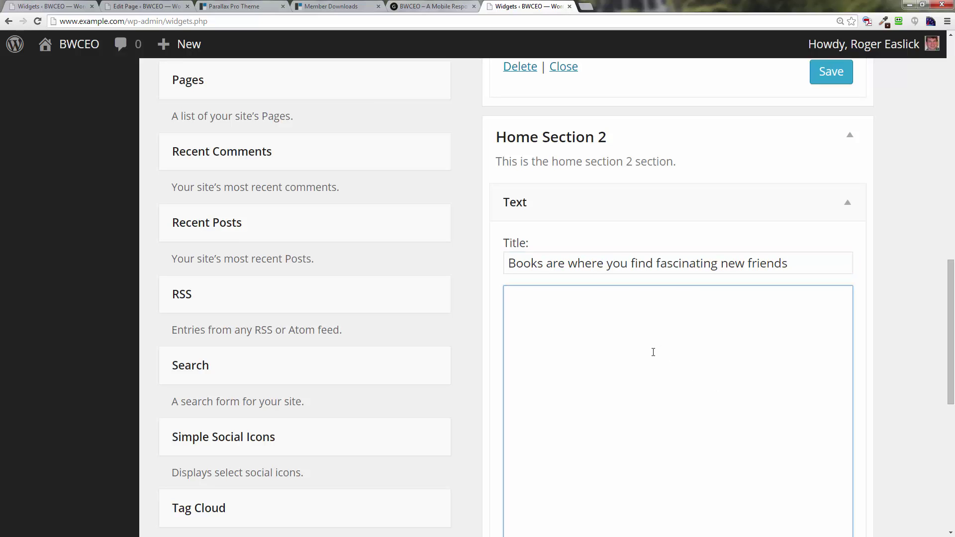
{"action": "type", "text": "<p><a class=\"button\" href=\"http://www.example3.com/contact\">Continue Reading</a></p>"}
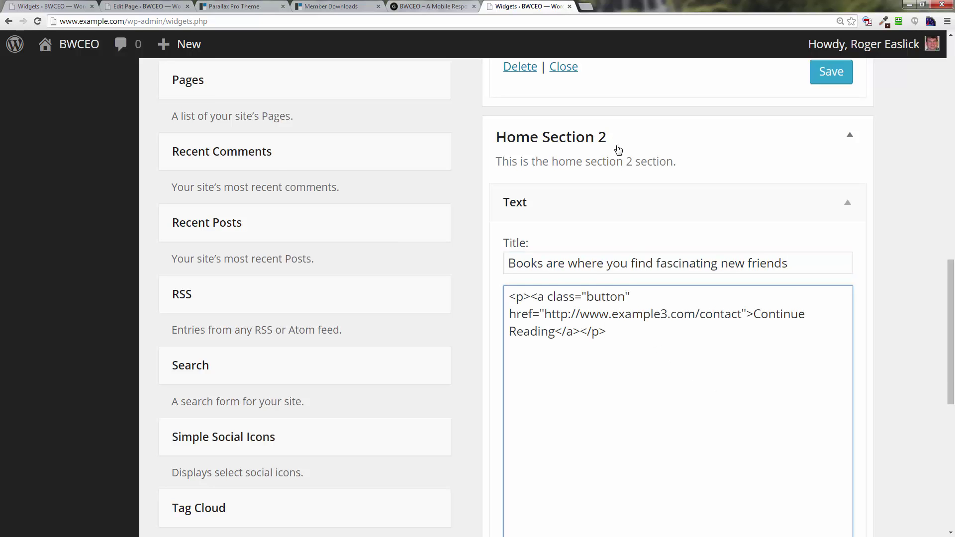
{"action": "scroll", "coordinate": [619, 149], "scroll_direction": "up", "scroll_amount": 8}
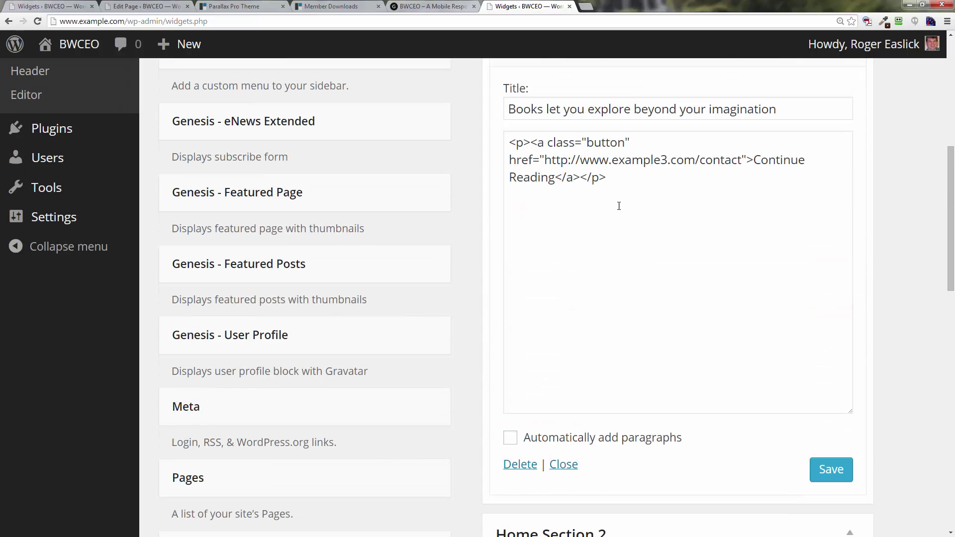
{"action": "scroll", "coordinate": [609, 289], "scroll_direction": "down", "scroll_amount": 6}
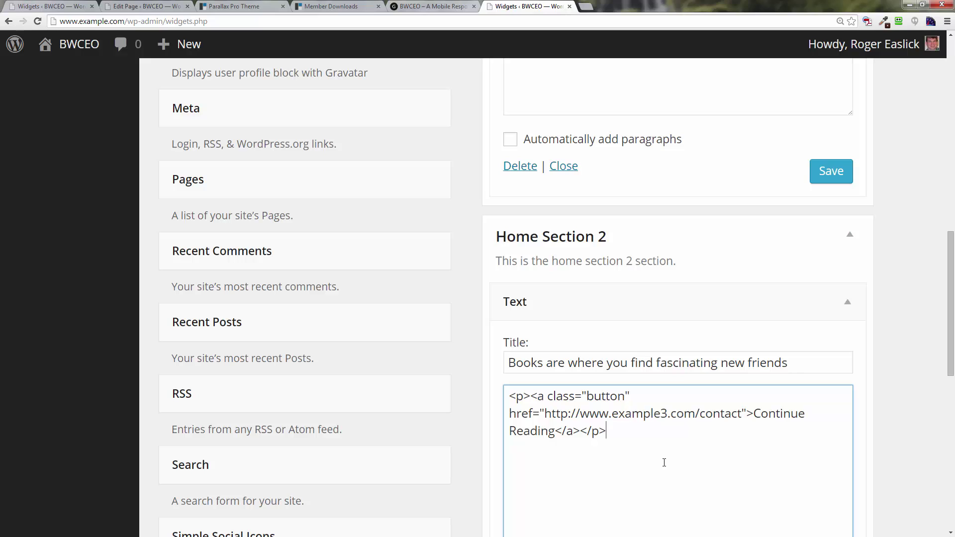
{"action": "scroll", "coordinate": [665, 463], "scroll_direction": "down", "scroll_amount": 2}
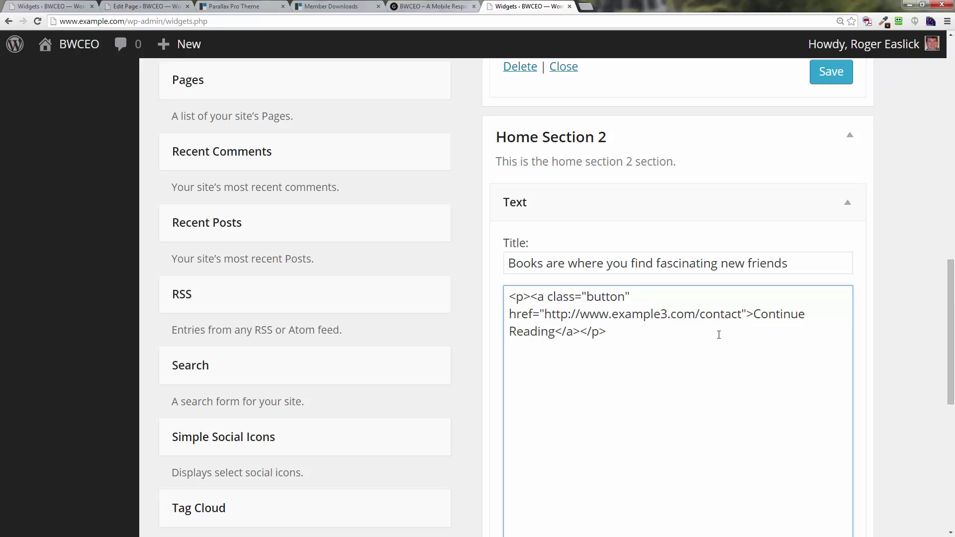
{"action": "scroll", "coordinate": [659, 428], "scroll_direction": "down", "scroll_amount": 2}
{"action": "scroll", "coordinate": [659, 427], "scroll_direction": "down", "scroll_amount": 1}
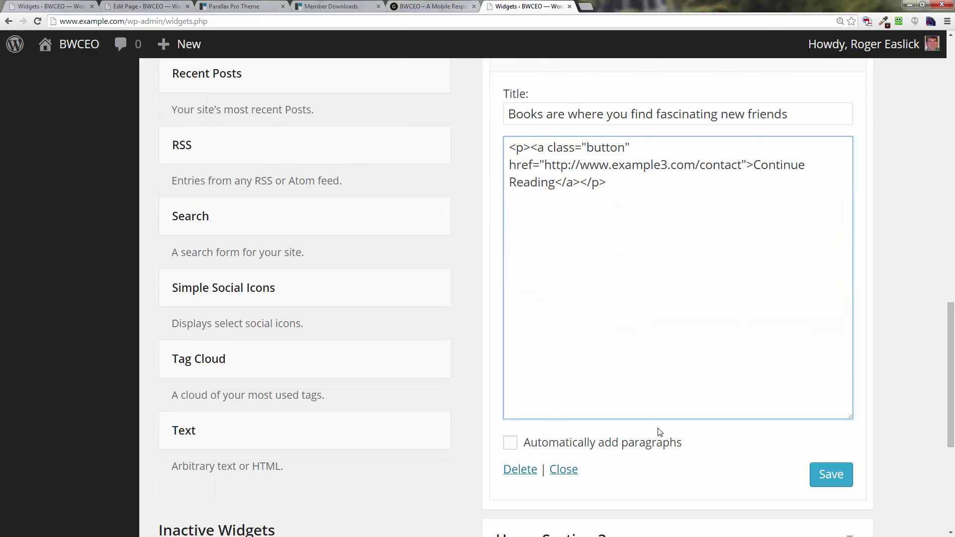
{"action": "scroll", "coordinate": [659, 432], "scroll_direction": "down", "scroll_amount": 2}
{"action": "left_click", "coordinate": [841, 379]}
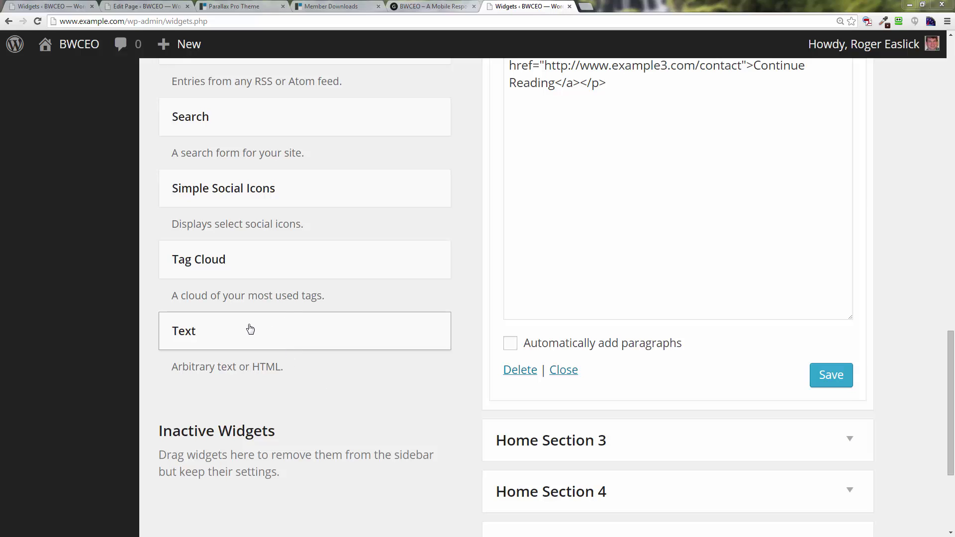
- Add a Text widget to Home Section 3 titled 'Books are the gateway to adventure'
{"action": "left_click_drag", "start_coordinate": [251, 330], "coordinate": [586, 488]}
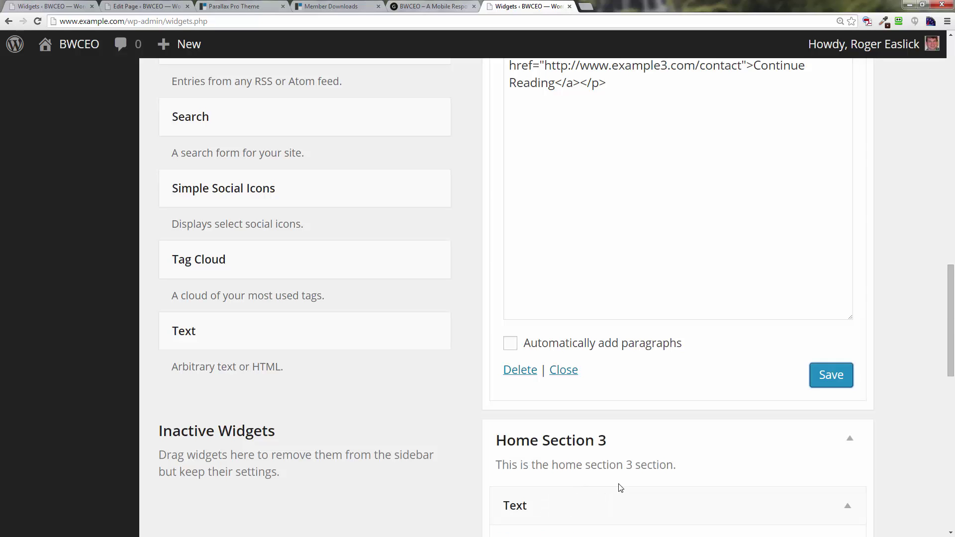
{"action": "scroll", "coordinate": [663, 483], "scroll_direction": "down", "scroll_amount": 3}
{"action": "left_click", "coordinate": [567, 420]}
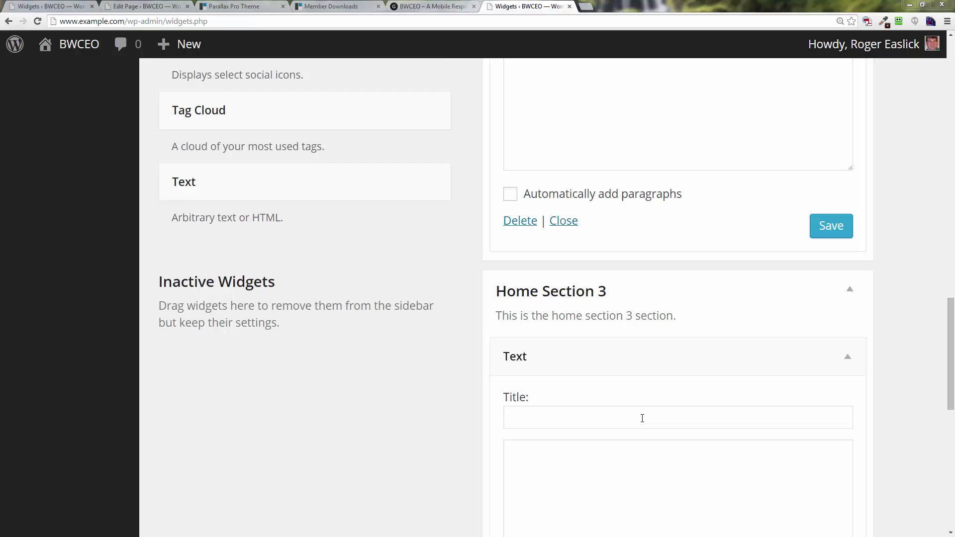
{"action": "left_click", "coordinate": [565, 419]}
{"action": "type", "text": "Boo"}
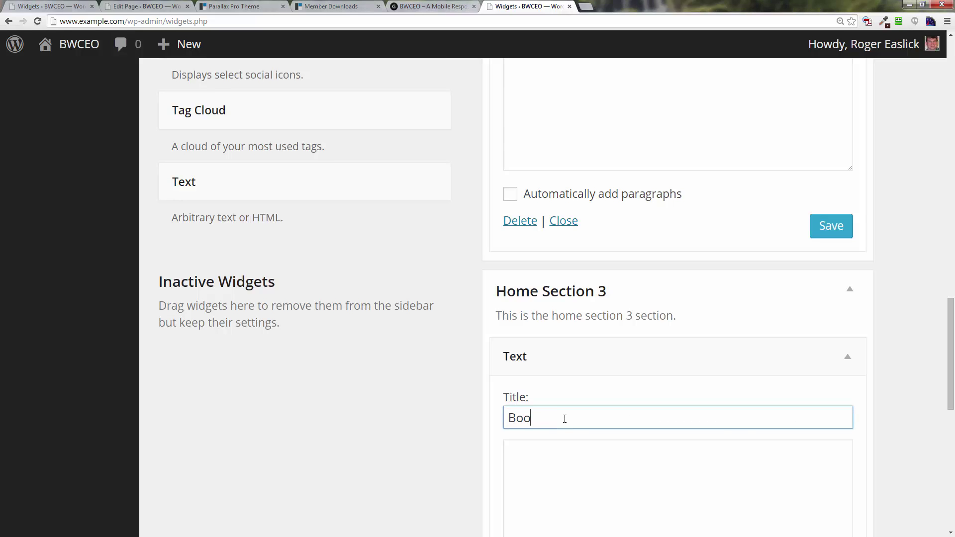
{"action": "type", "text": "ks are the gateway t7o"}
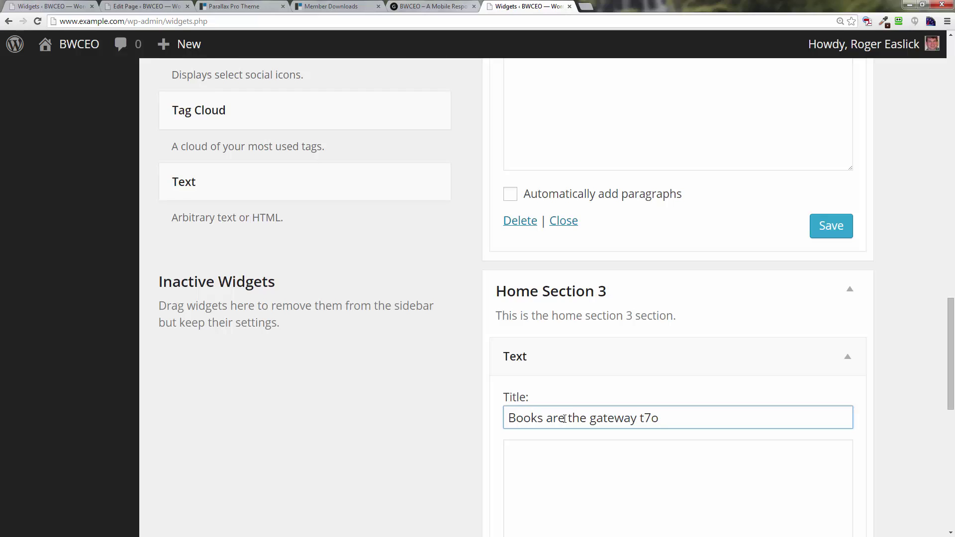
{"action": "key", "text": "BackSpace"}
{"action": "key", "text": "BackSpace"}
{"action": "type", "text": "o adventure"}
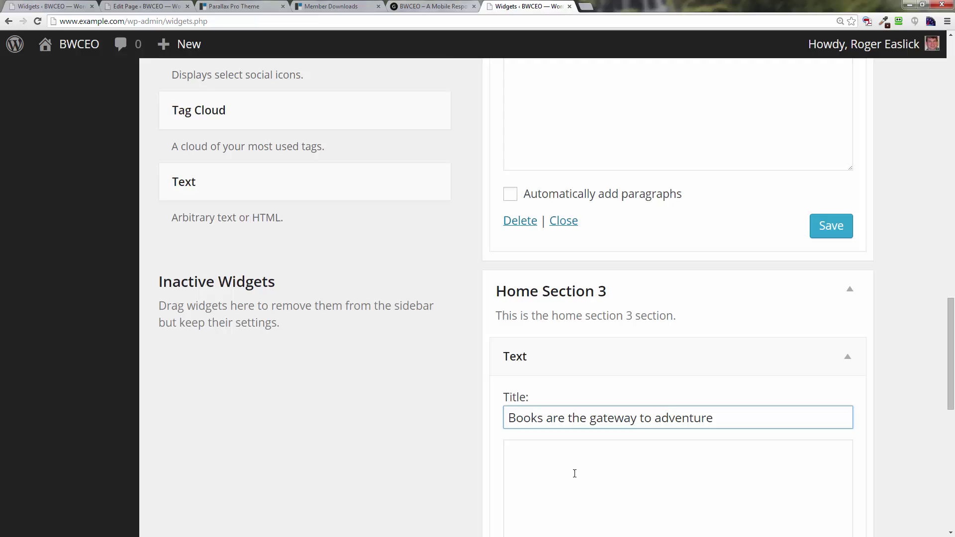
- Paste the Continue Reading contact button code into the widget content and save it
{"action": "left_click", "coordinate": [572, 459]}
{"action": "type", "text": "<p><a class=\"button\" href=\"http://www.example3.com/contact\">Continue Reading</a></p>"}
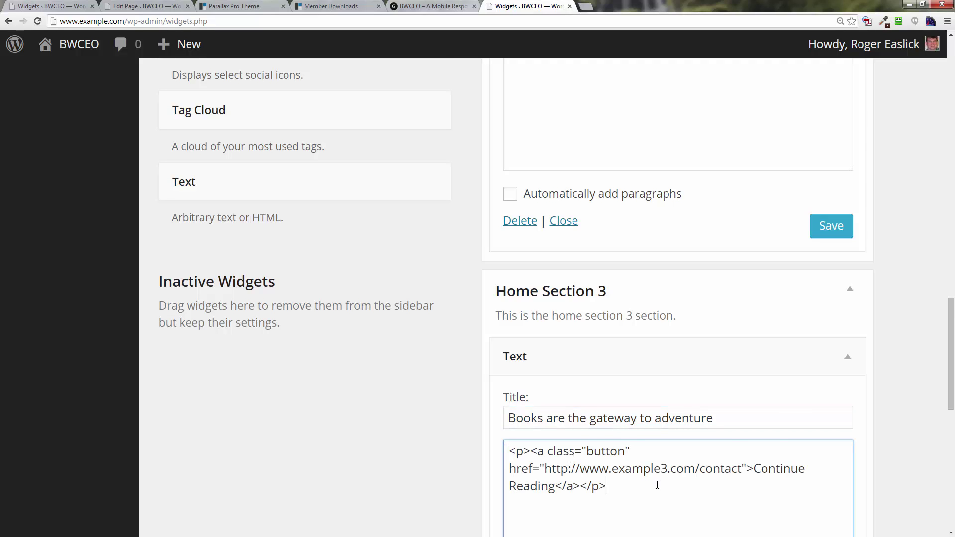
{"action": "scroll", "coordinate": [622, 463], "scroll_direction": "down", "scroll_amount": 1}
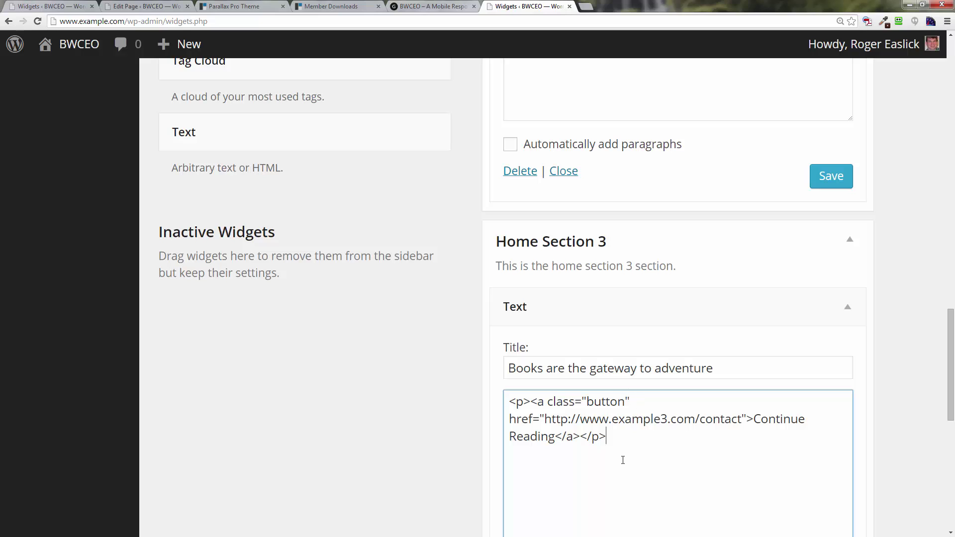
{"action": "scroll", "coordinate": [623, 460], "scroll_direction": "down", "scroll_amount": 5}
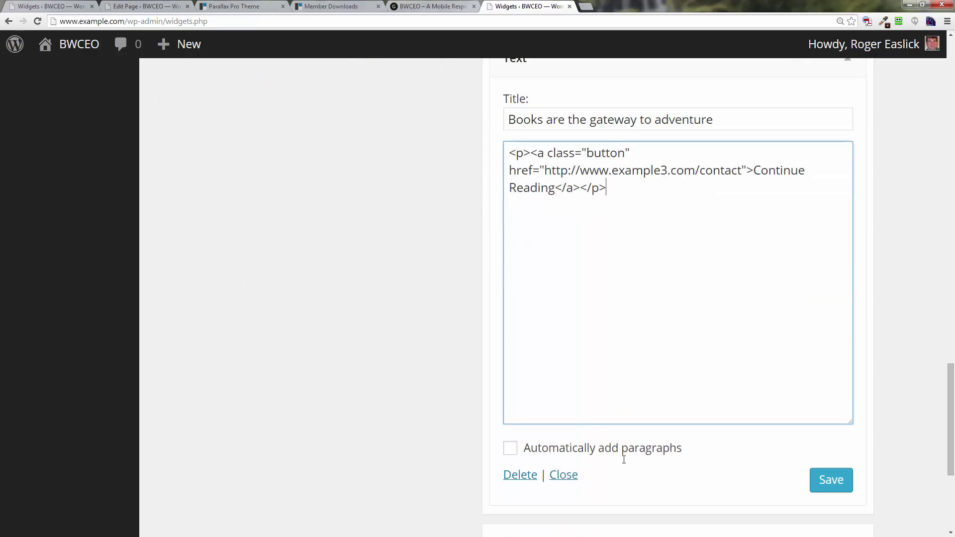
{"action": "left_click", "coordinate": [826, 481]}
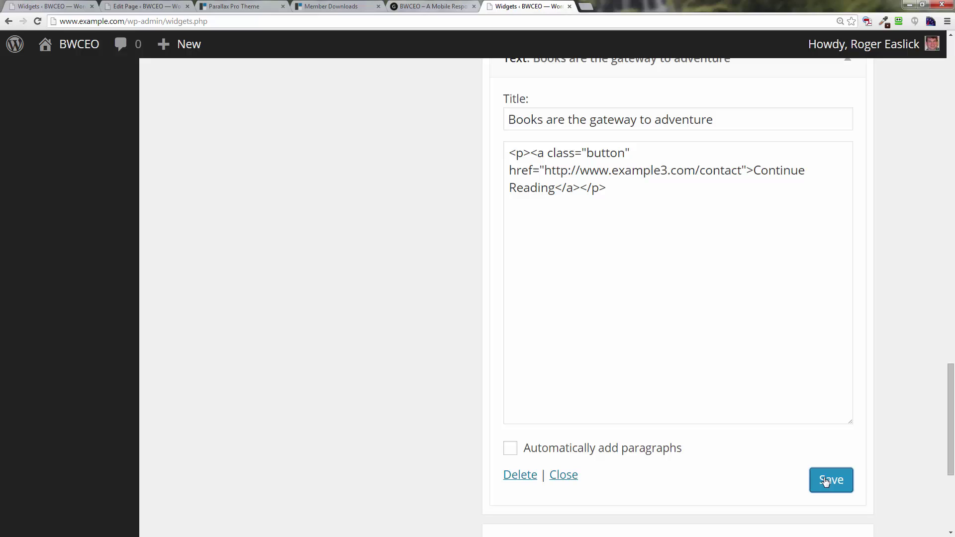